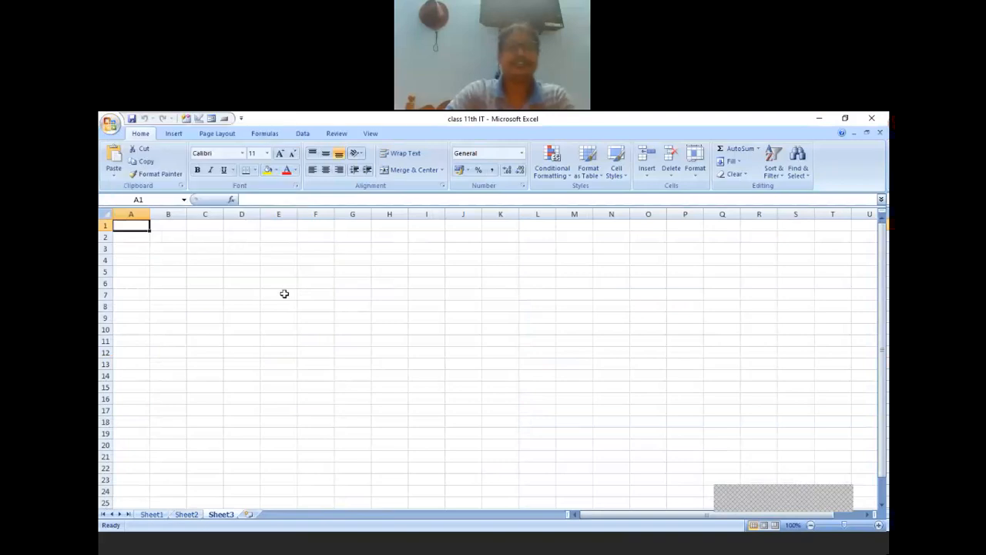
Search all clip art collections for "computer" and insert the picture of a woman working at a computer.
left_click(173, 134)
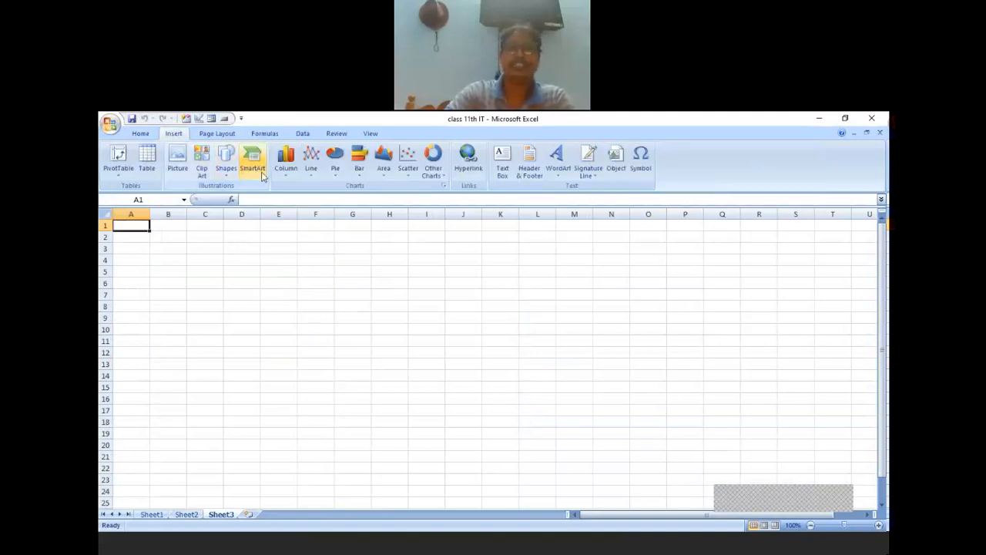
left_click(207, 173)
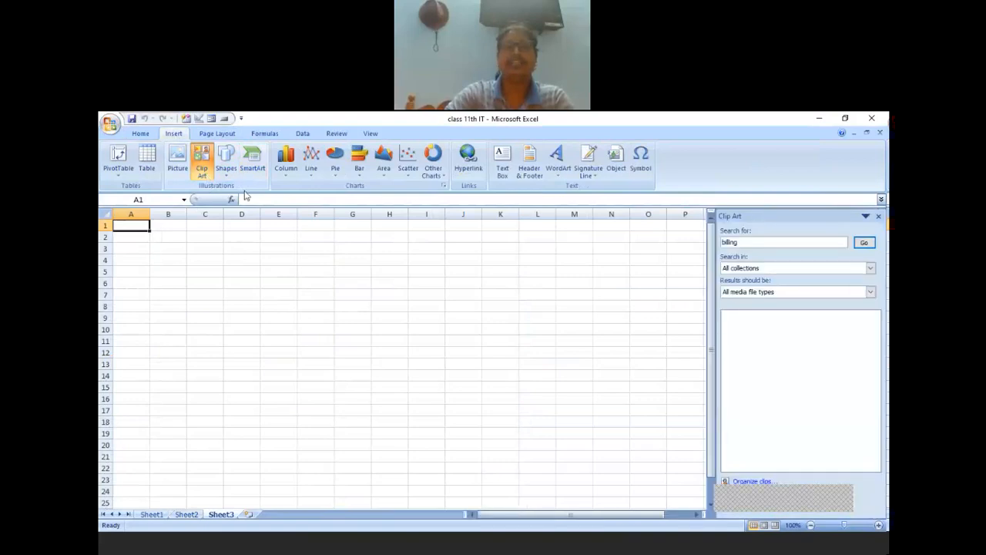
left_click(763, 243)
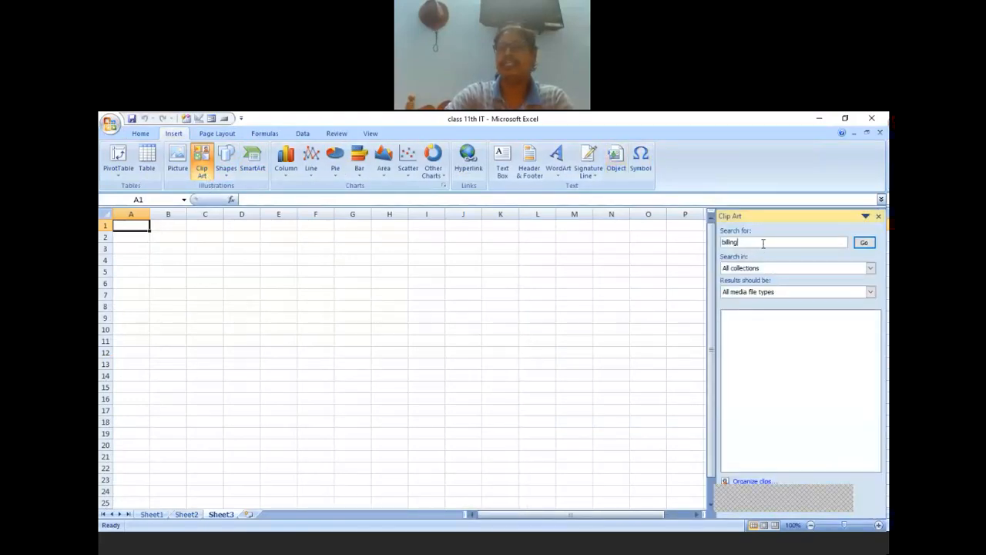
type("computer")
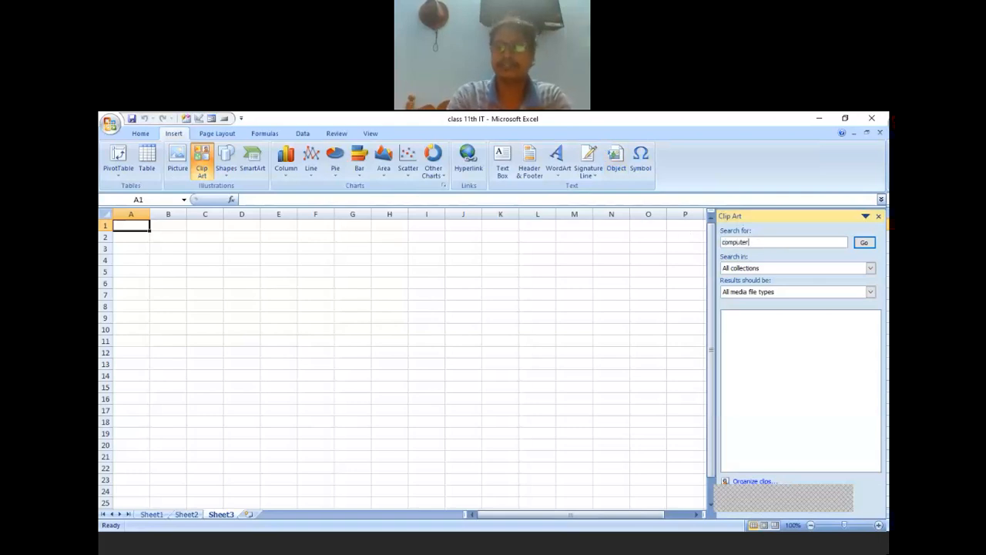
key("Return")
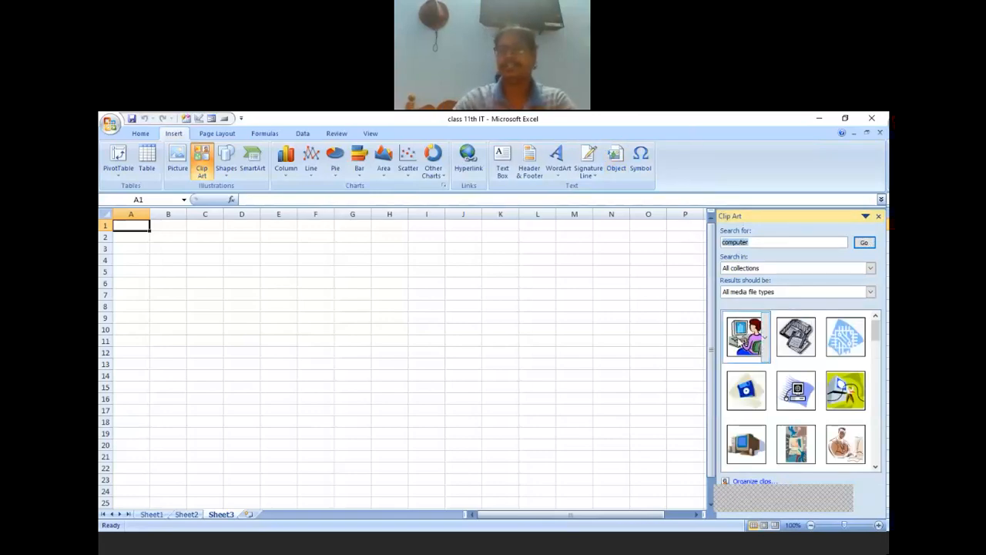
left_click(765, 338)
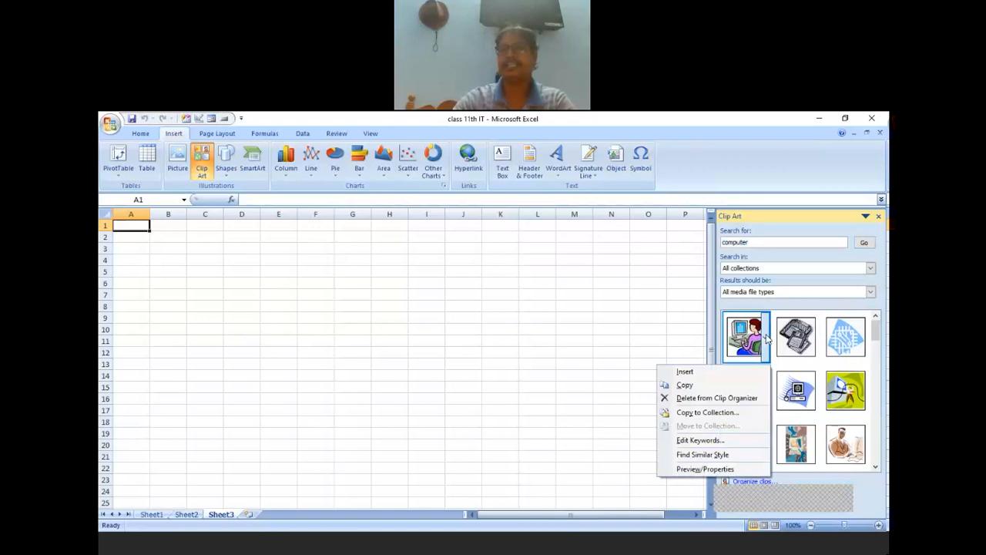
left_click(716, 372)
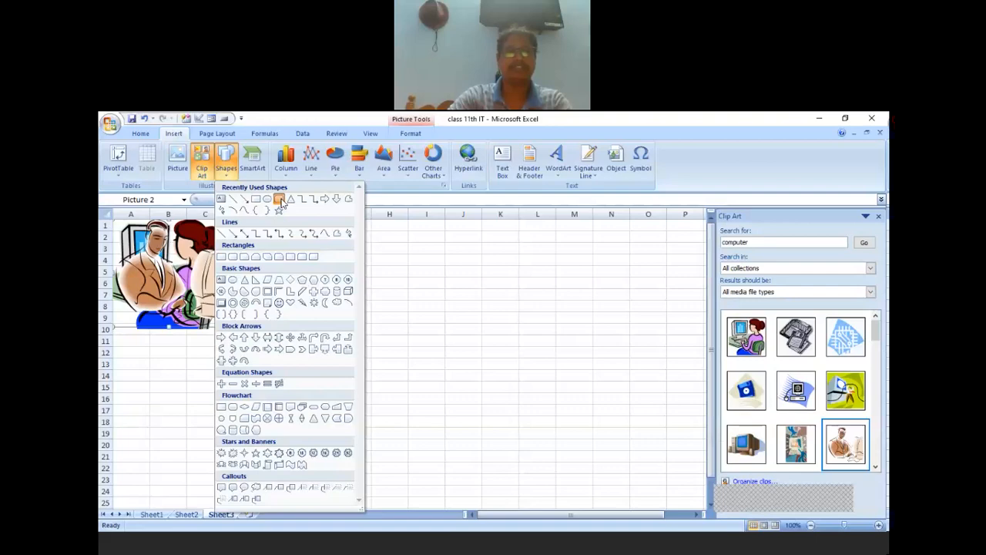
Draw a rounded rectangle about 4.6 cm high and 6.99 cm wide over the clip art and give it the glossy green shape style.
left_click(280, 200)
left_click_drag(167, 245, 319, 345)
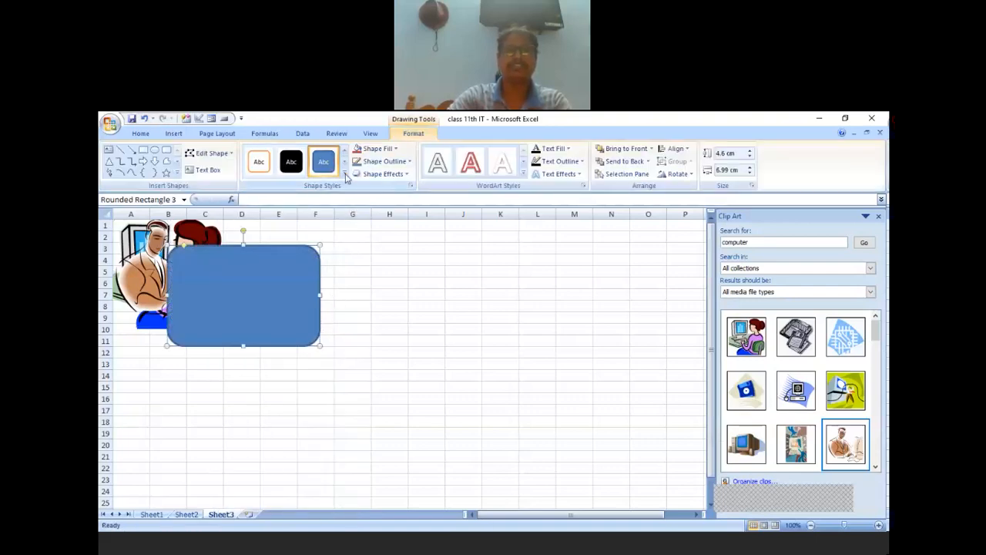
left_click(345, 177)
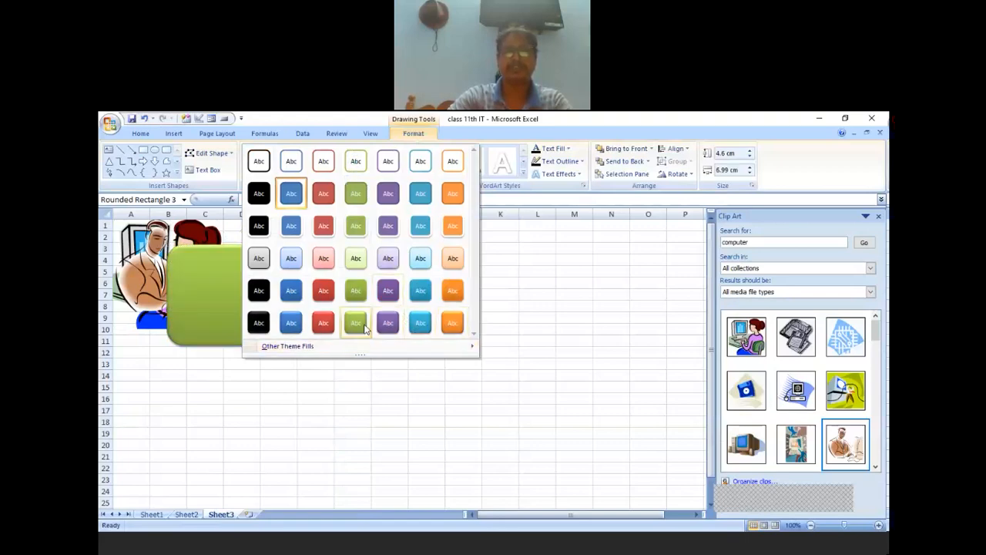
left_click(365, 329)
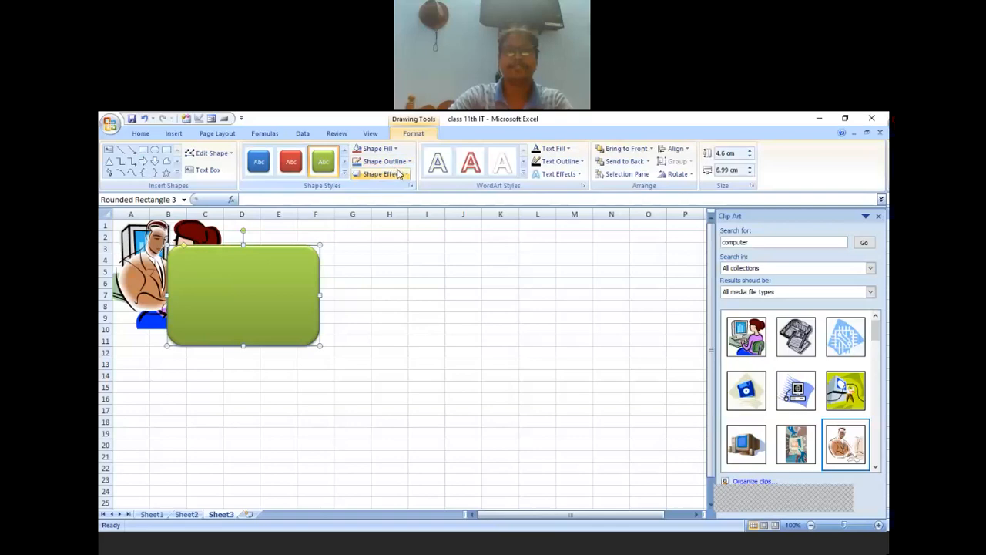
Add a purple glow from the third row of glow variations to the green rounded rectangle.
left_click(408, 176)
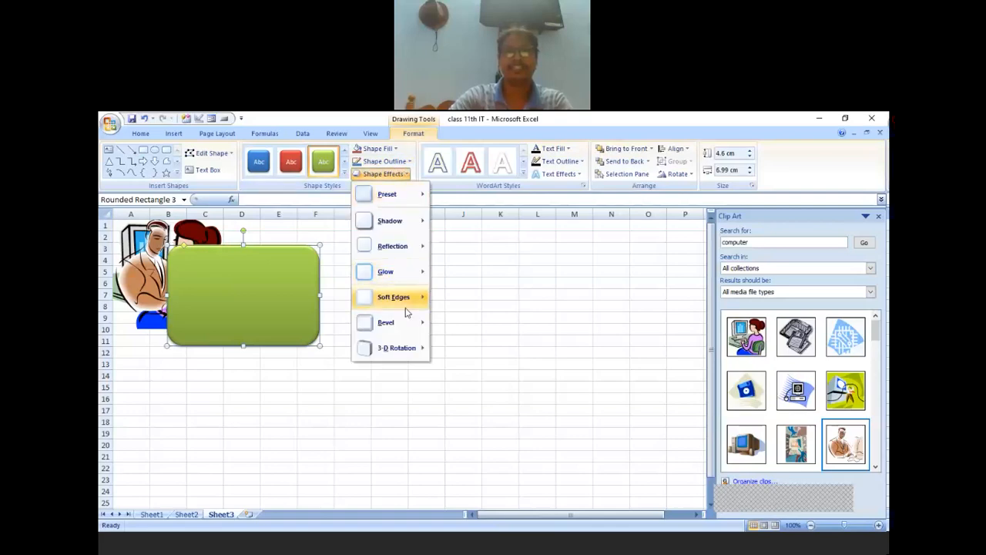
mouse_move(405, 308)
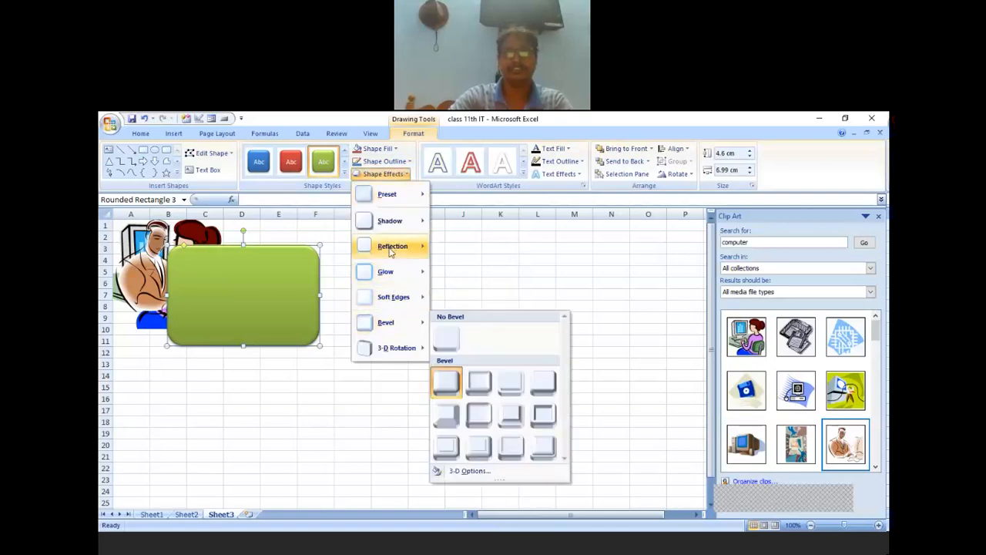
mouse_move(390, 282)
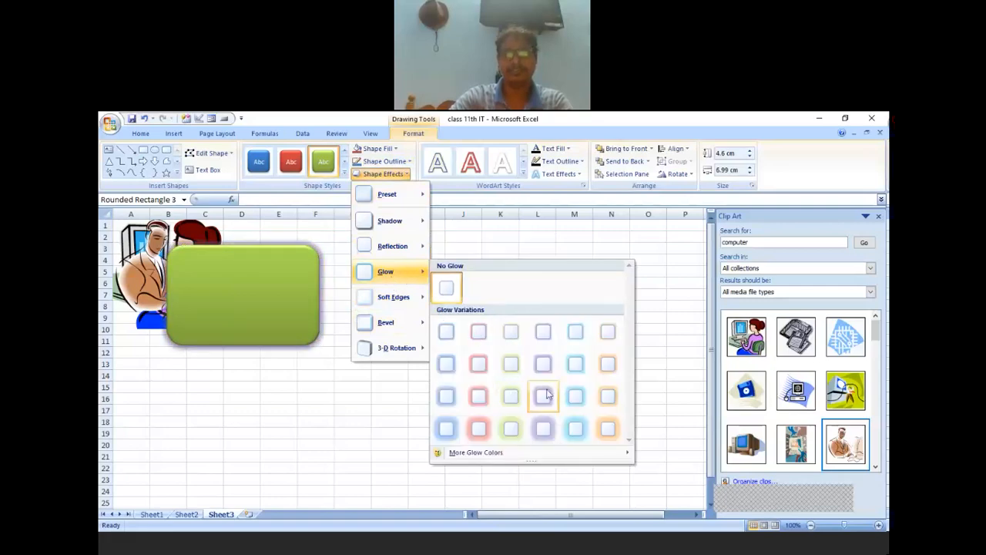
key("Escape")
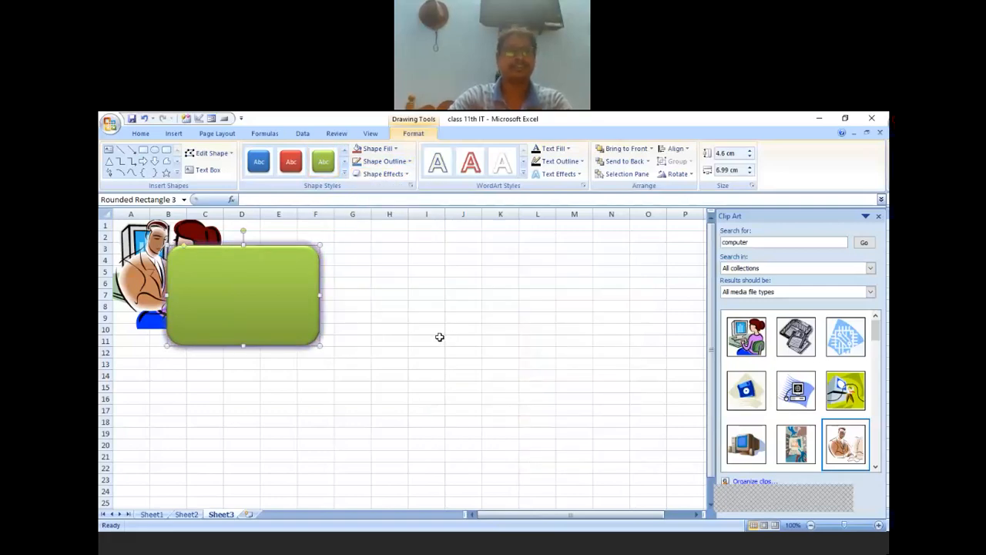
left_click(431, 338)
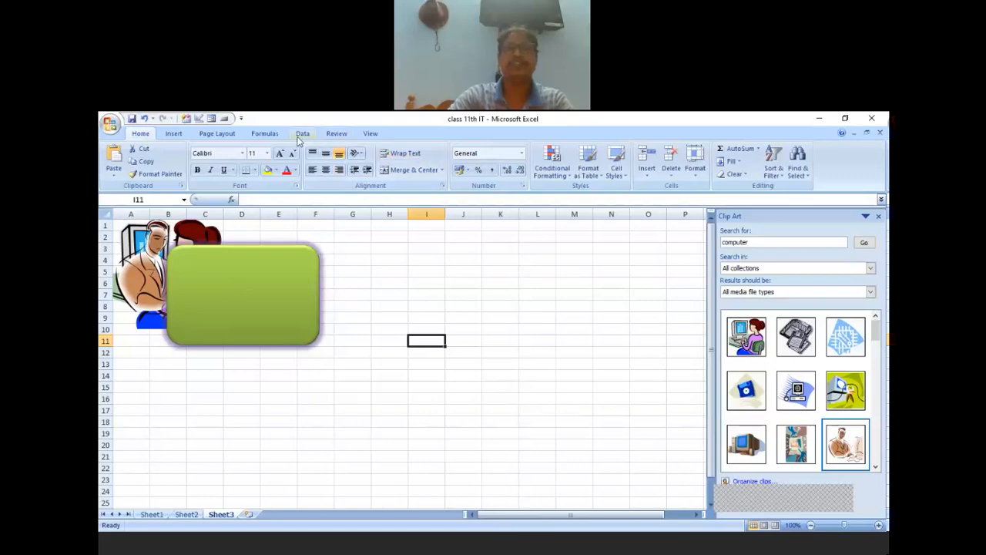
Insert a text box partly over the green rectangle containing "Welcome To Layer Image Classes".
left_click(173, 133)
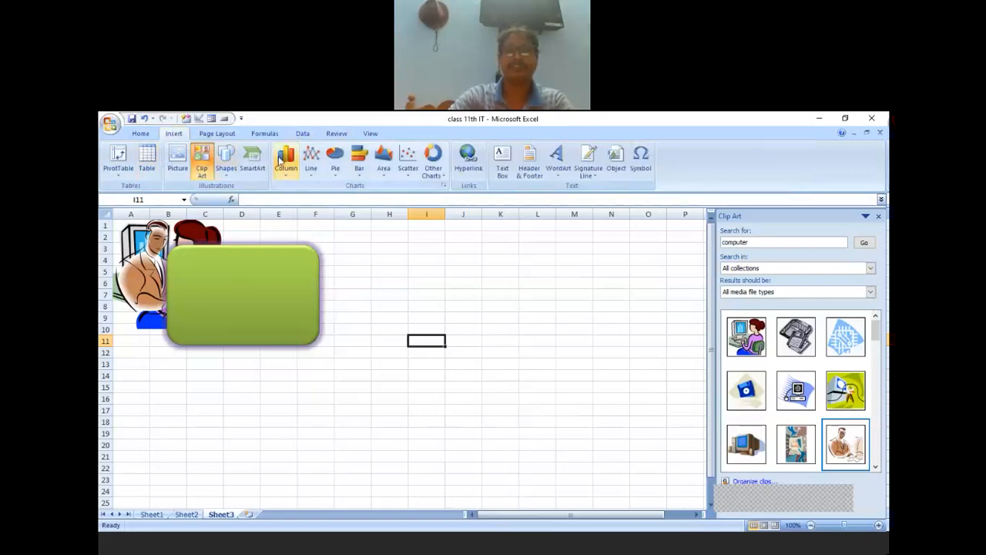
left_click(508, 157)
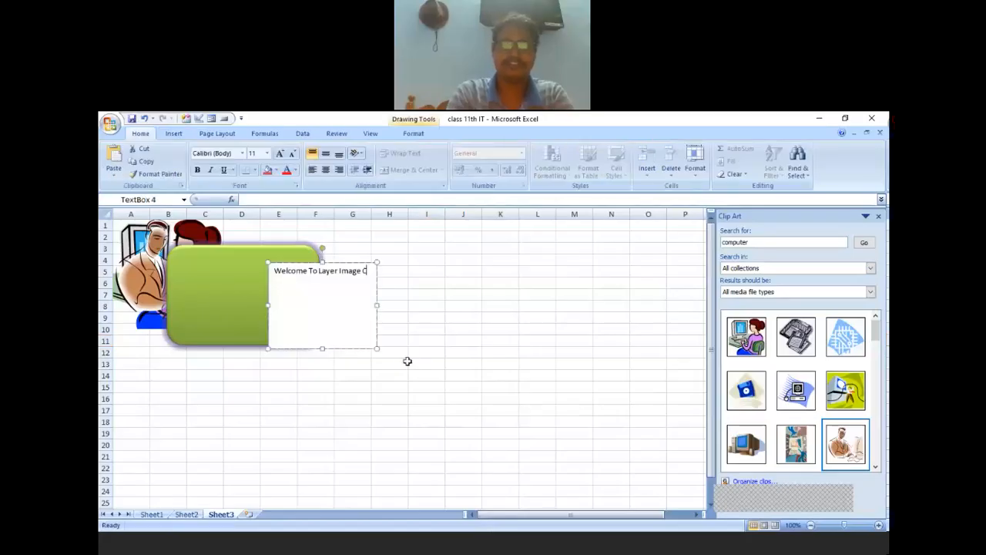
type("Classe")
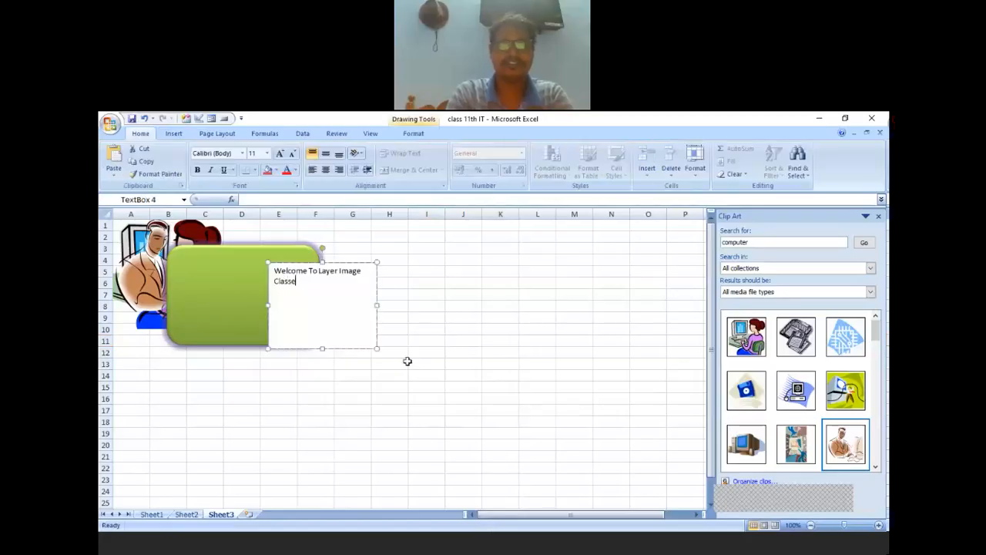
type("s")
key("Return")
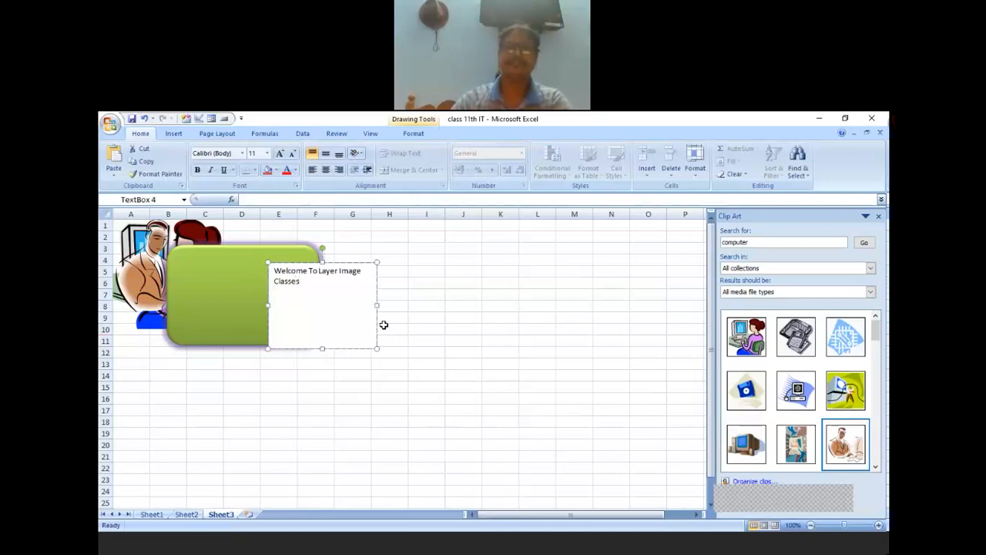
left_click(429, 329)
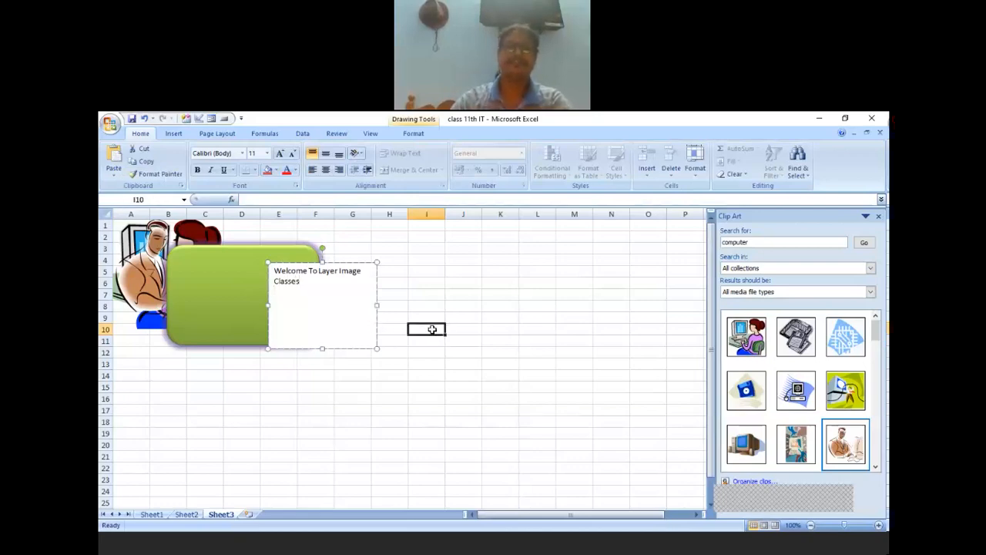
Shift the green rectangle and both clip art pictures slightly to the right and reposition the text box so that it overlaps the rectangle.
left_click(322, 299)
left_click_drag(330, 263, 356, 266)
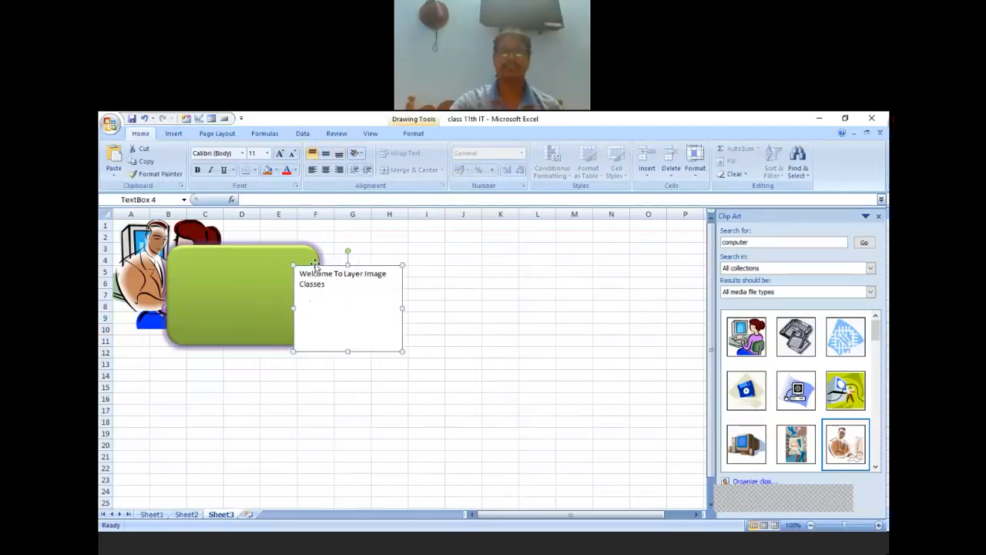
left_click_drag(259, 252, 234, 257)
left_click_drag(174, 232, 208, 236)
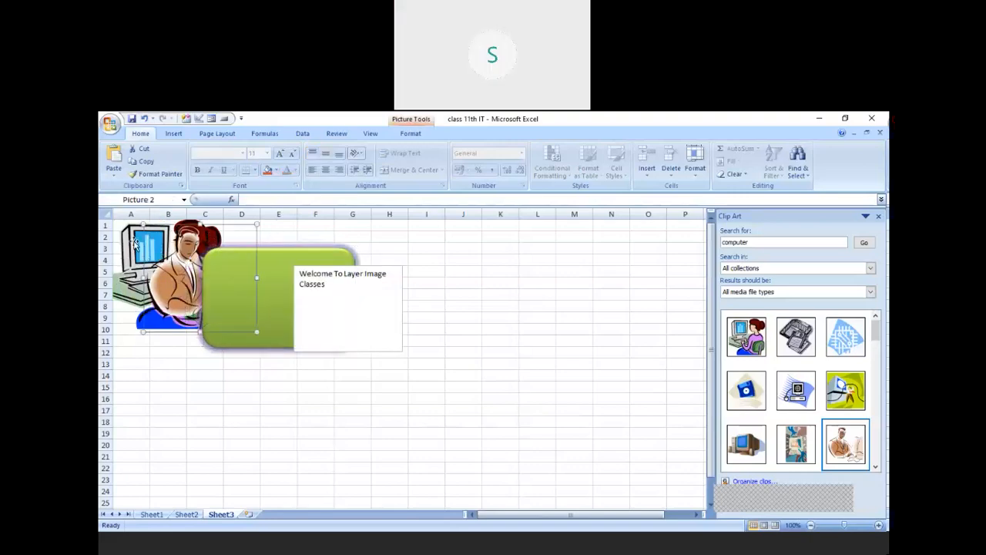
left_click_drag(135, 241, 161, 245)
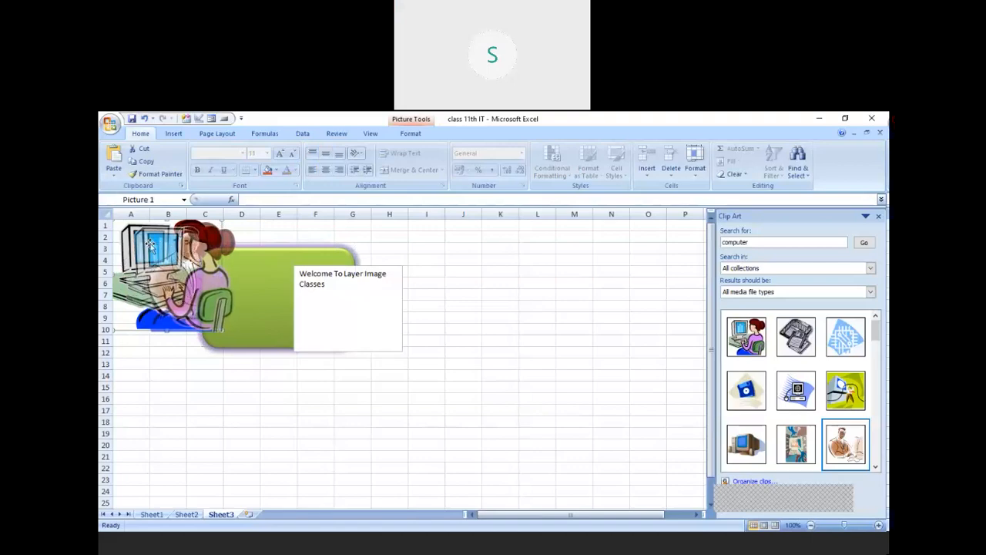
left_click(344, 297)
left_click_drag(350, 264, 324, 264)
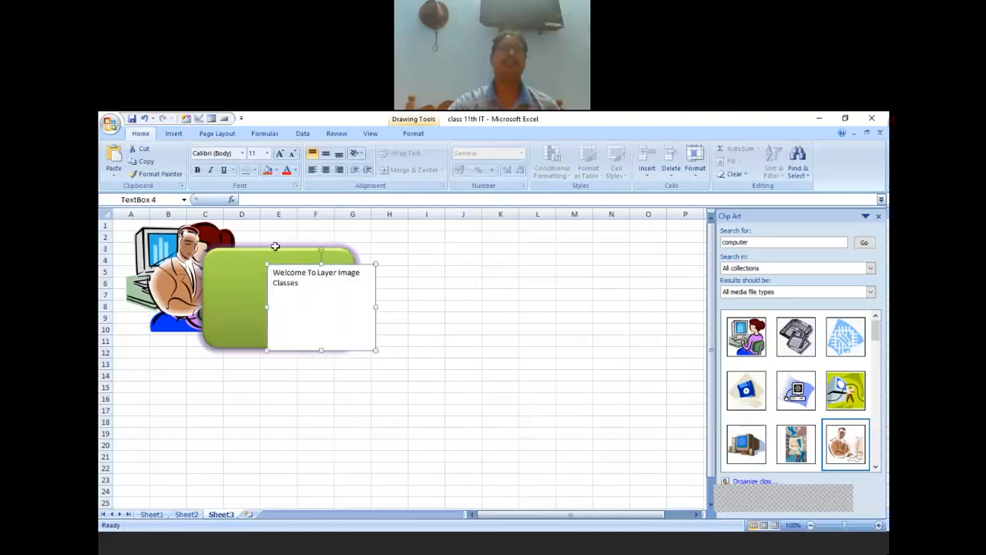
Draw a 5-point star over the rectangle and text box and enlarge it to about 4.9 cm high and 6.01 cm wide.
left_click(173, 134)
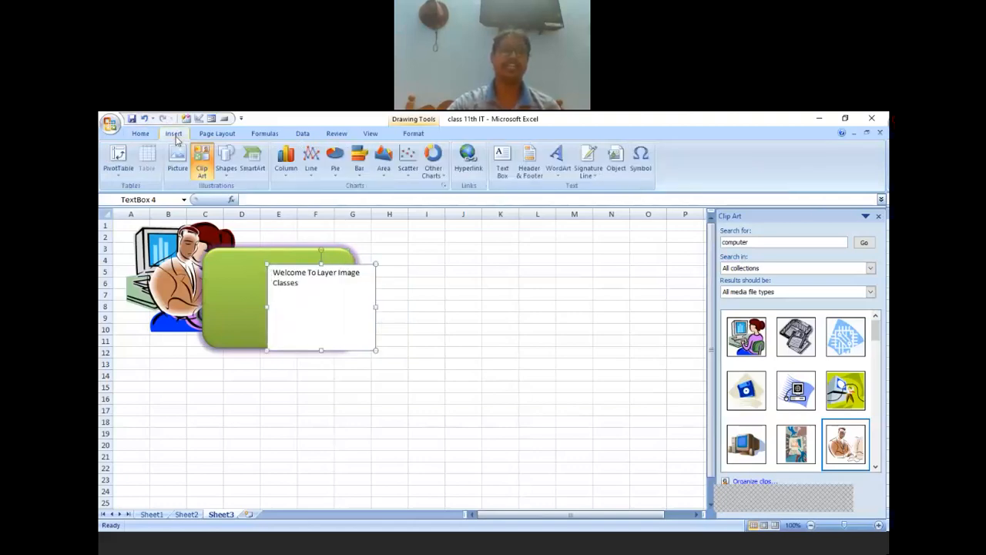
left_click(227, 160)
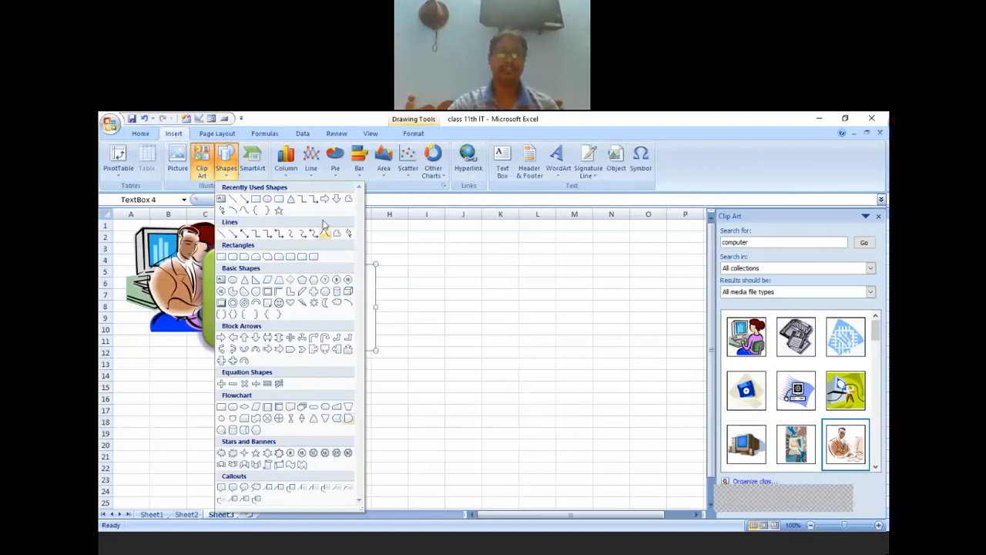
left_click(266, 209)
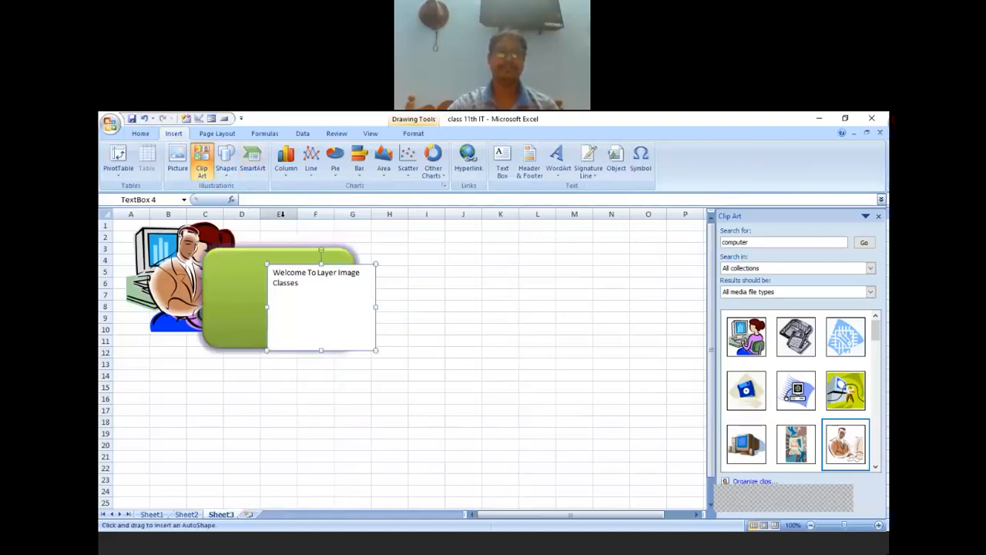
left_click(226, 166)
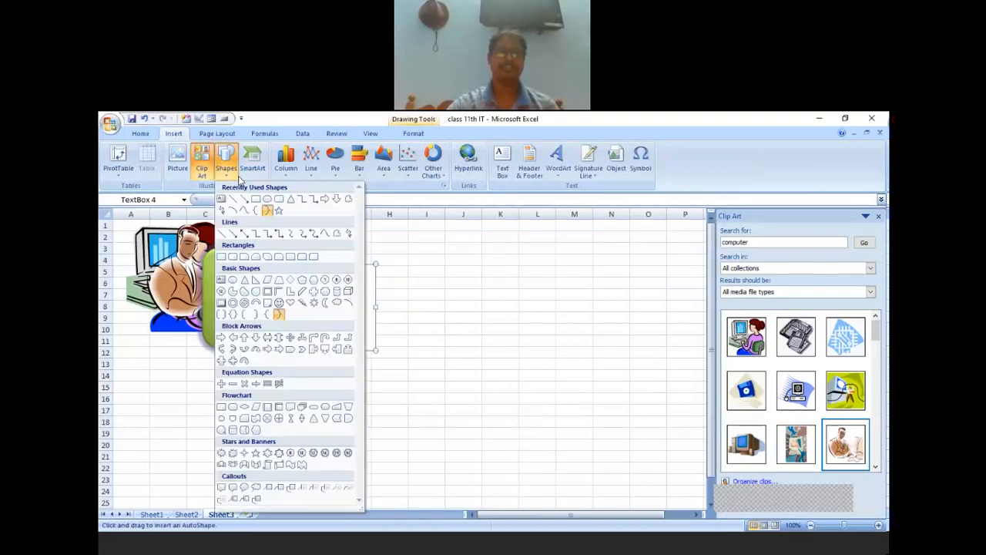
left_click(276, 209)
left_click_drag(228, 271, 333, 367)
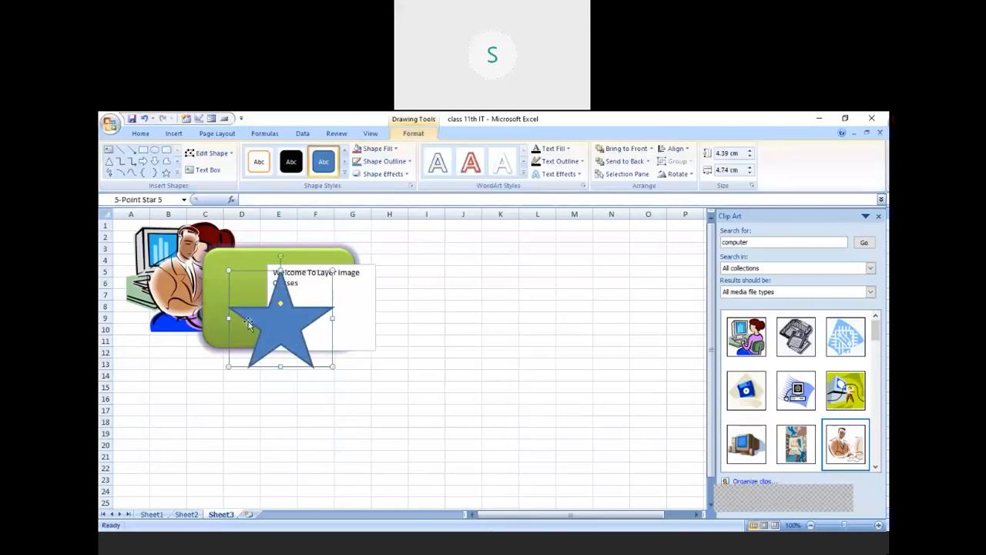
left_click_drag(228, 269, 201, 247)
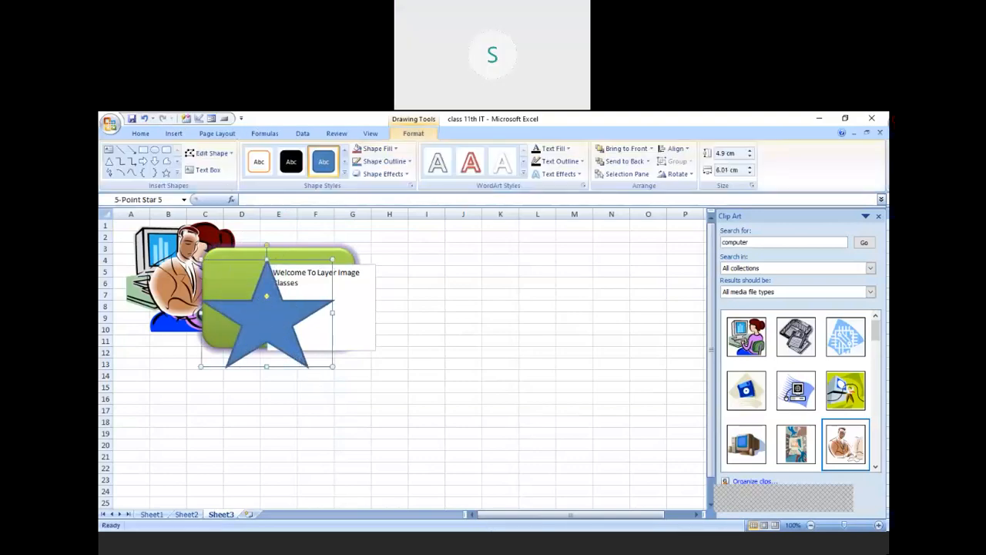
Fill the 5-point star with the darker orange theme colour.
left_click(389, 148)
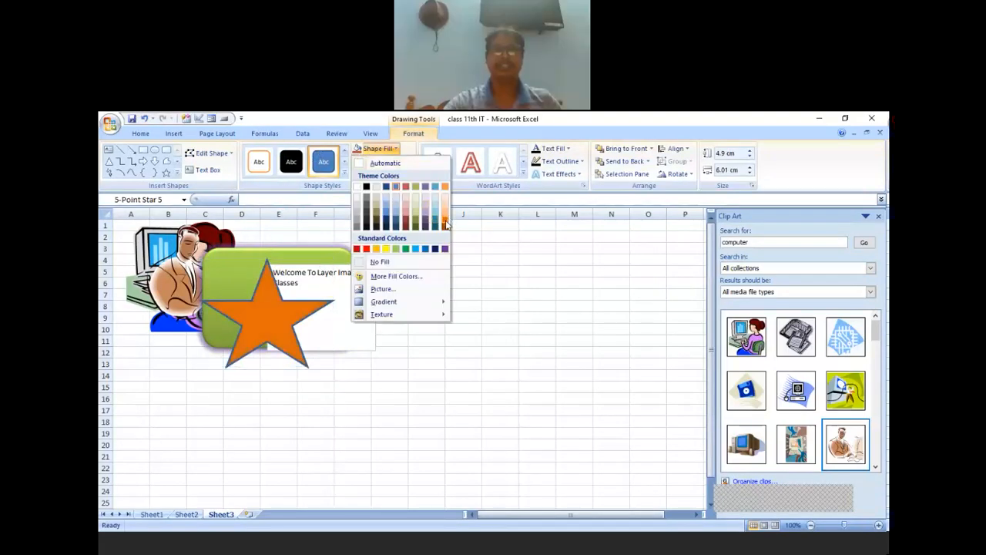
left_click(449, 223)
left_click(490, 383)
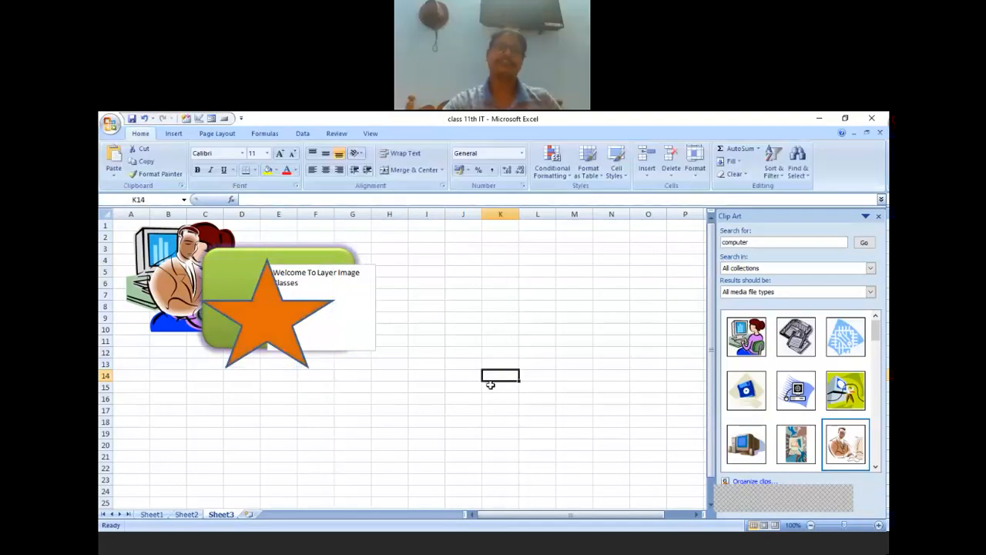
Select the front picture, the green rectangle, the text box and the star in turn to examine the stacked layers.
left_click(152, 275)
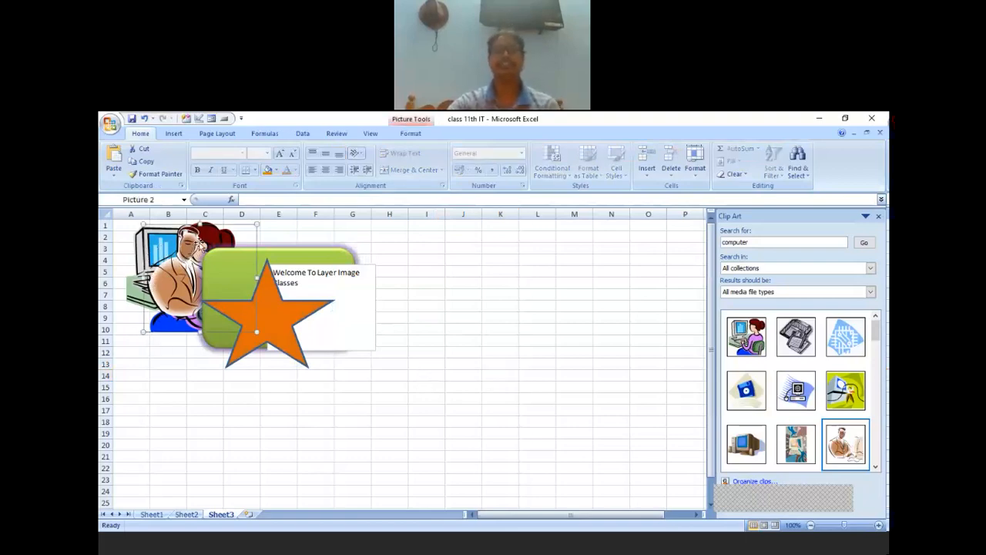
left_click(311, 252)
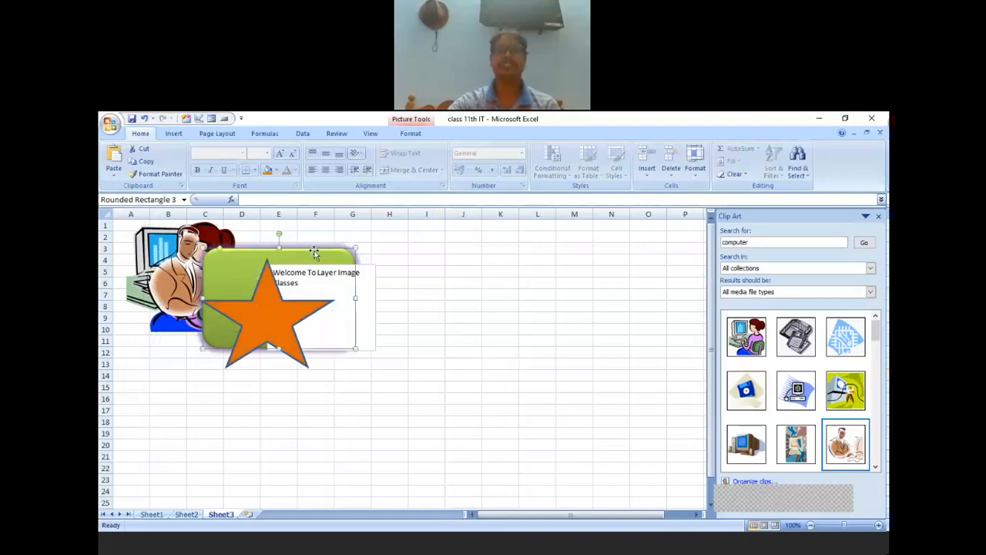
left_click(369, 279)
left_click(247, 329)
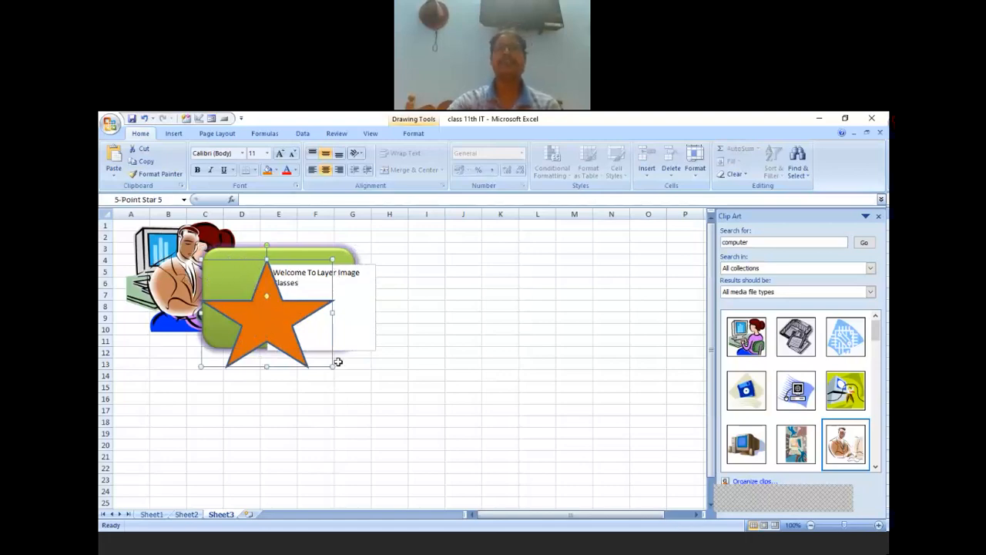
Send the orange 5-point star behind all the other objects.
left_click(449, 365)
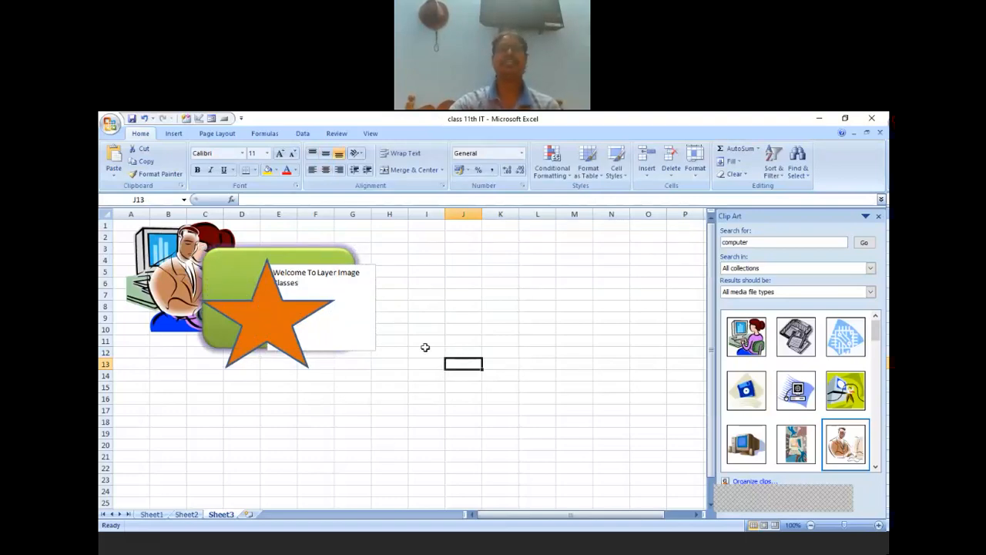
left_click(285, 327)
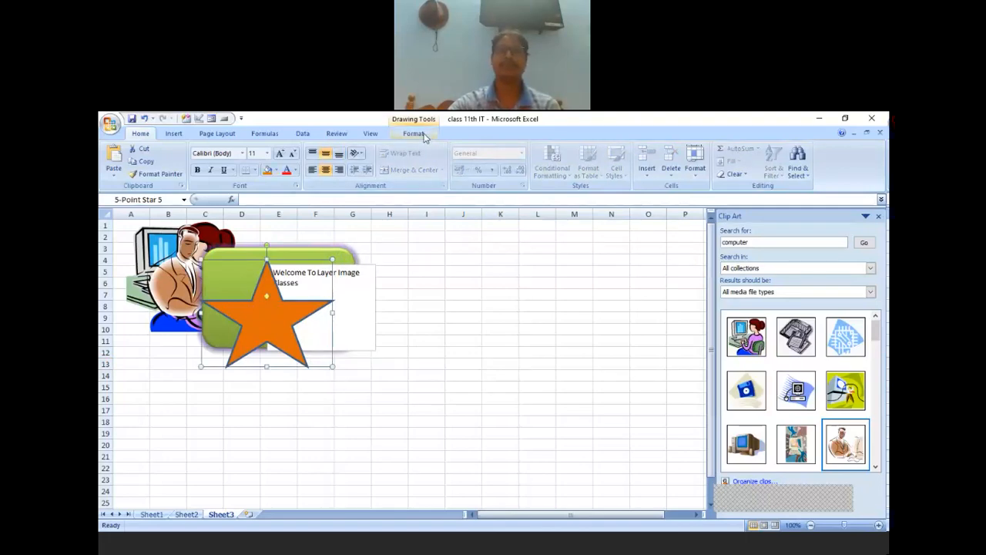
double_click(257, 313)
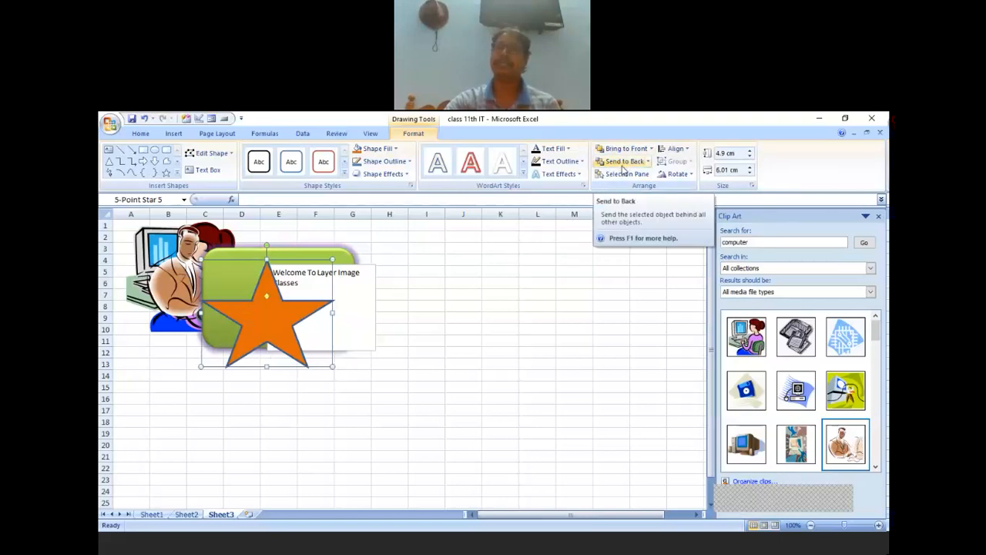
left_click(622, 163)
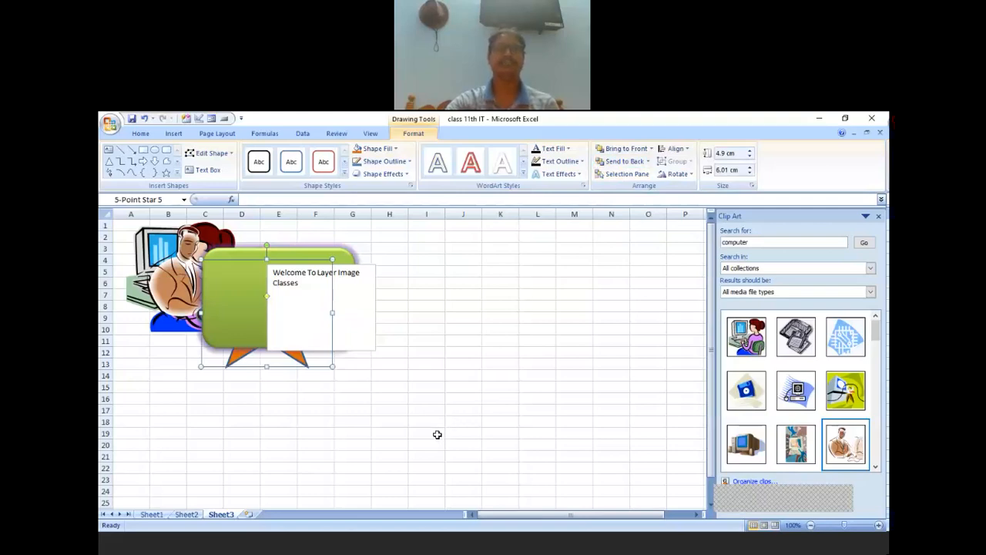
Move the star left so it lies beneath the clip art, and shift both clip art pictures right and slightly down towards the green rectangle.
left_click_drag(253, 354, 165, 347)
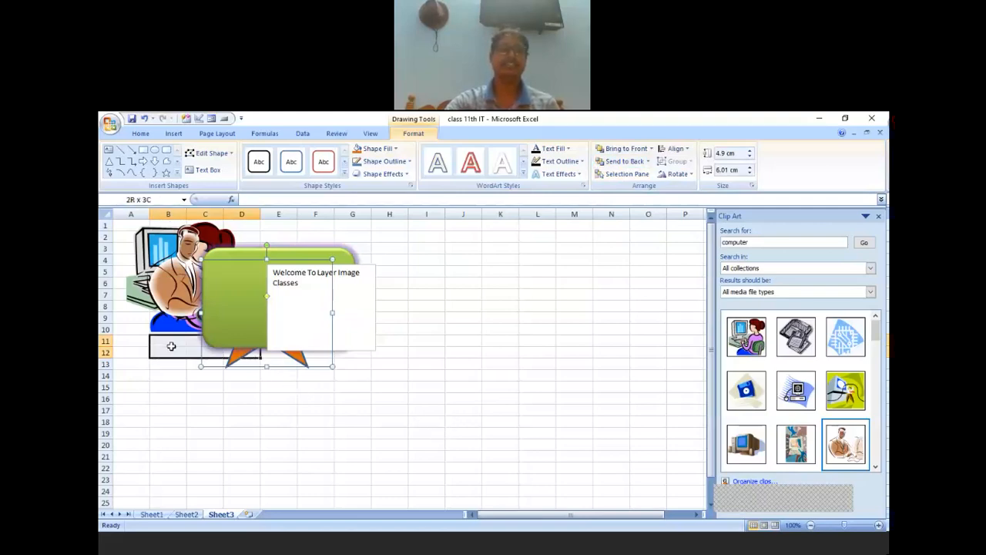
left_click(242, 357)
left_click_drag(242, 356, 181, 344)
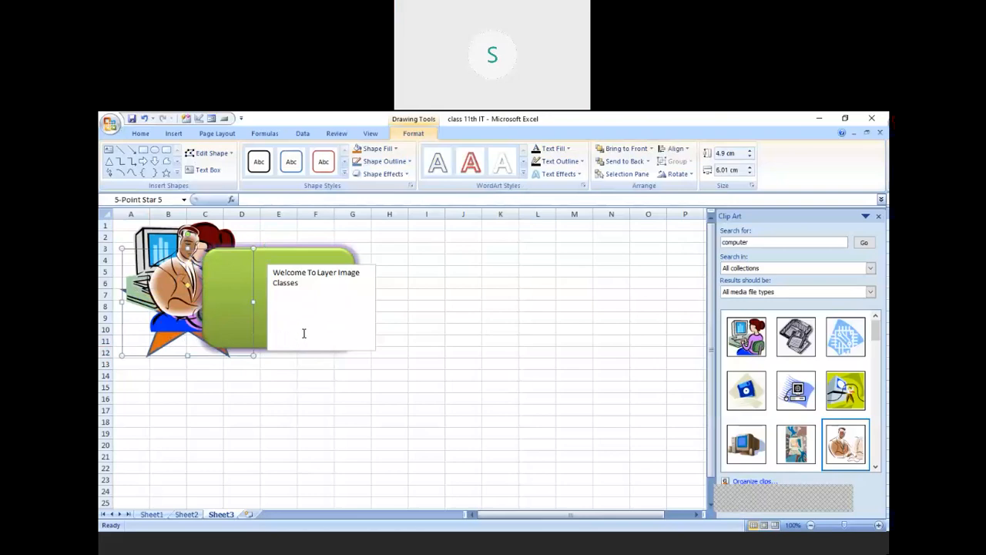
left_click(183, 292)
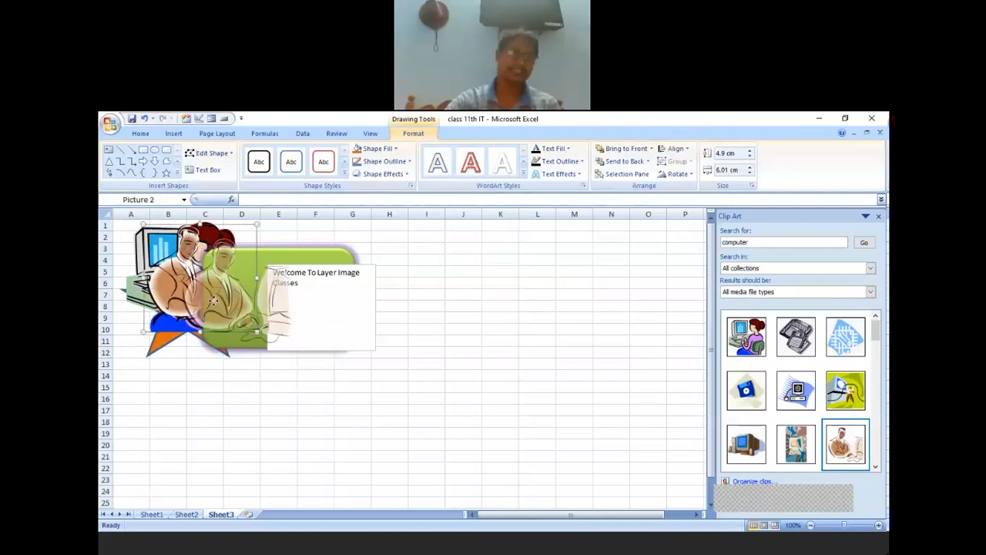
left_click_drag(159, 268, 191, 284)
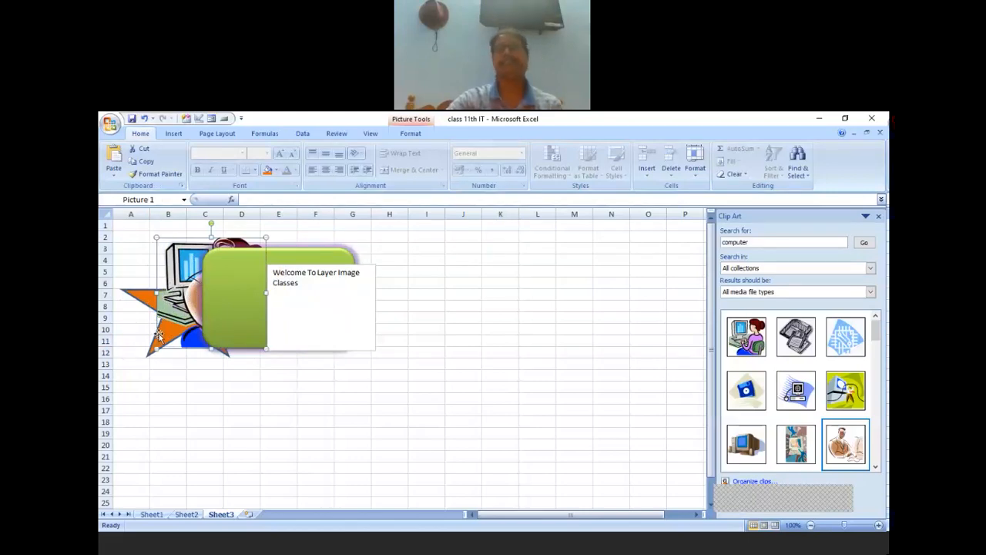
Bring the star in front of all other objects and move it right over the green rectangle.
left_click(148, 308)
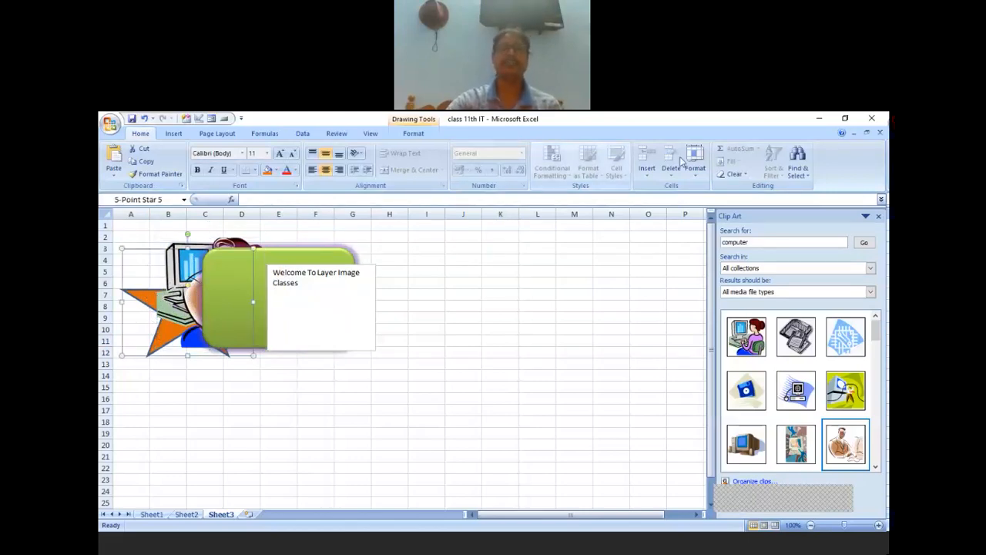
left_click(414, 134)
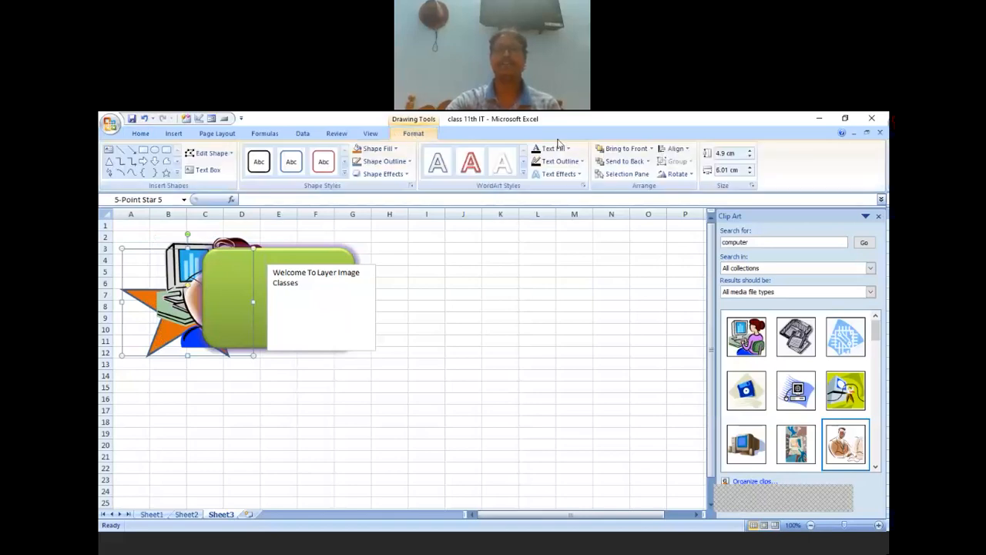
left_click(638, 155)
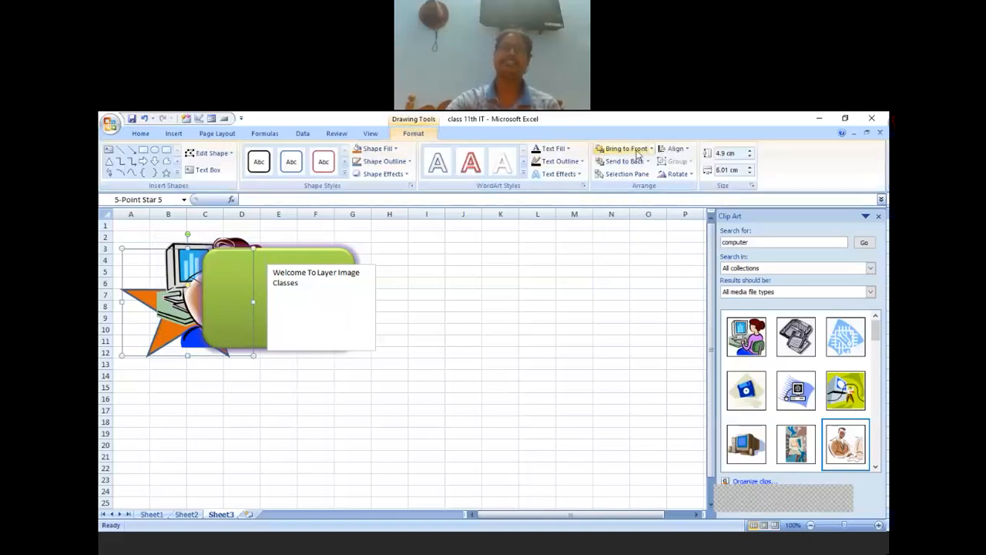
left_click_drag(191, 294, 282, 314)
Shift the text box left so it sits inside the green rectangle, and move the star over the rectangle's upper-right area.
left_click(357, 327)
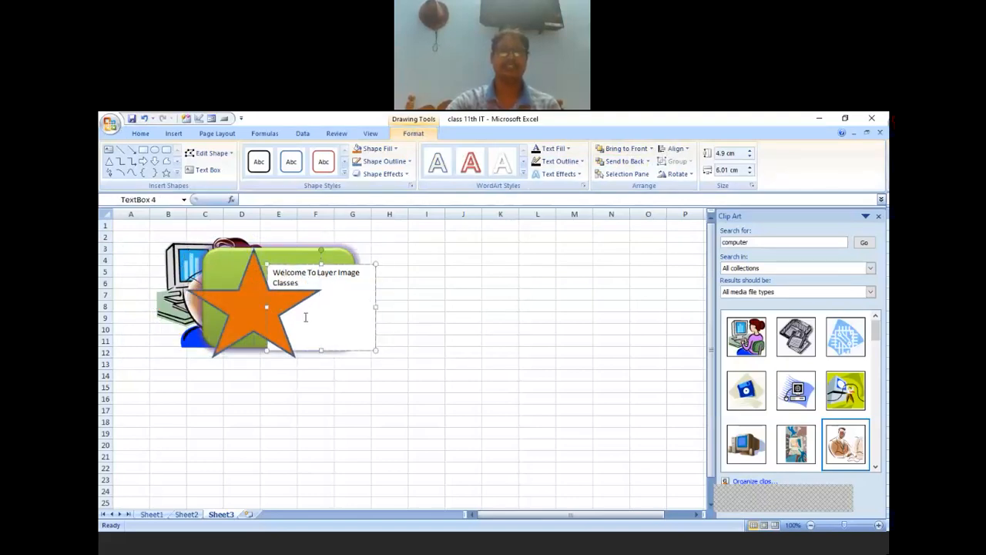
left_click_drag(356, 262, 319, 256)
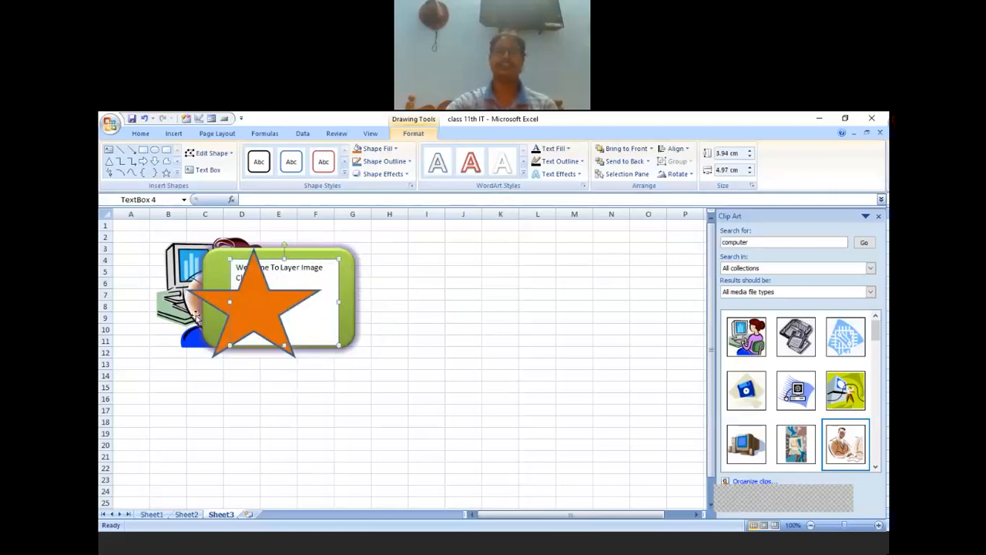
left_click(225, 299)
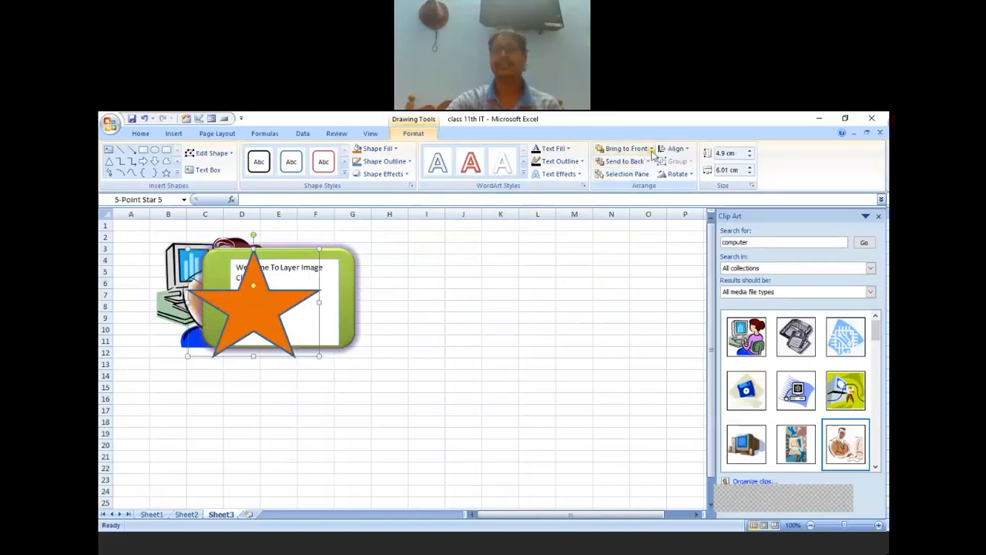
left_click(650, 150)
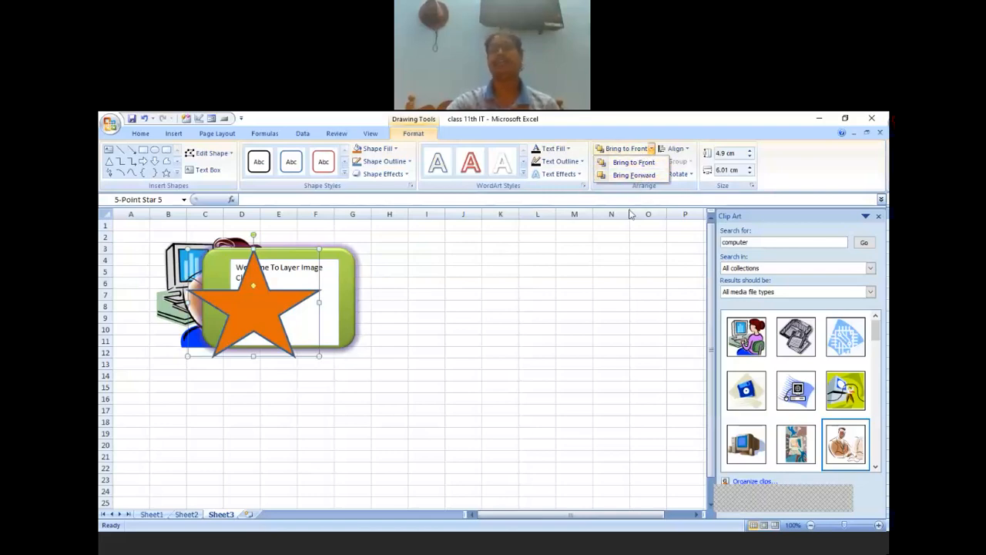
left_click(530, 324)
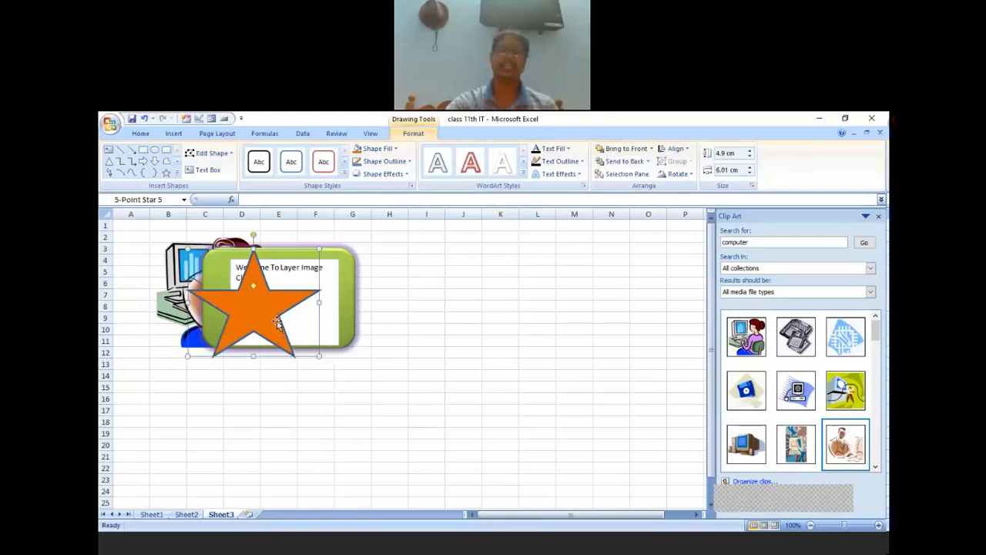
left_click_drag(267, 304, 344, 275)
Bring the green rectangle forward past the text box and the star.
left_click(220, 303)
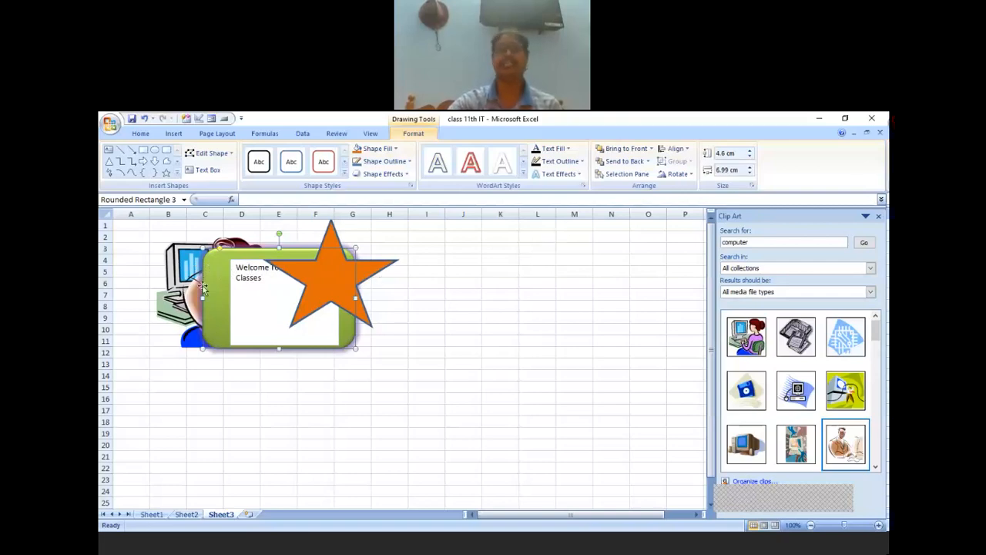
left_click(651, 148)
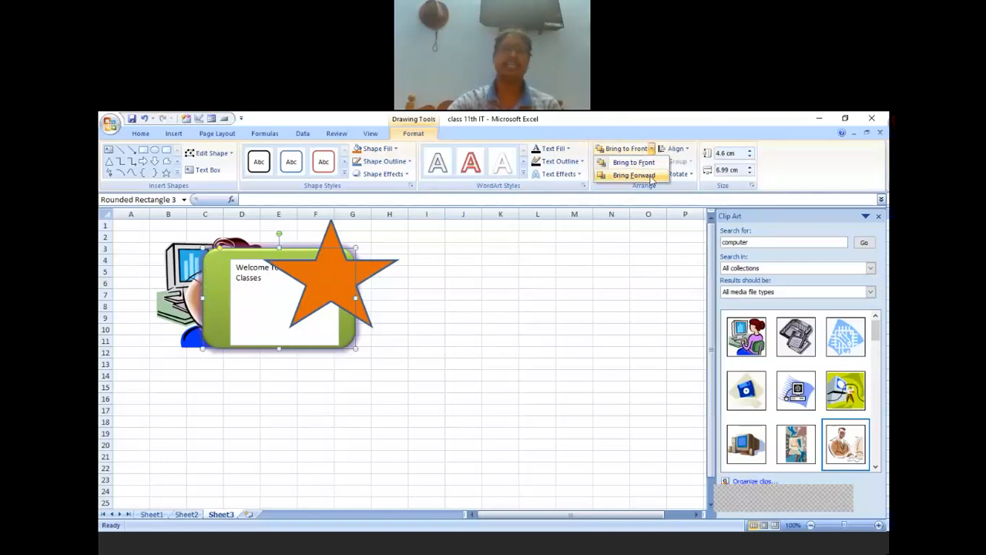
left_click(651, 176)
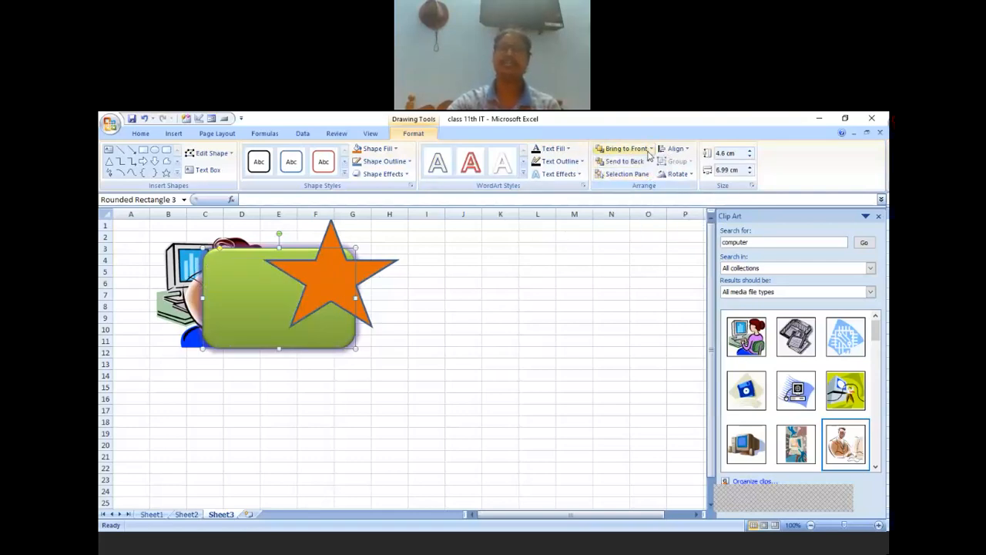
left_click(648, 153)
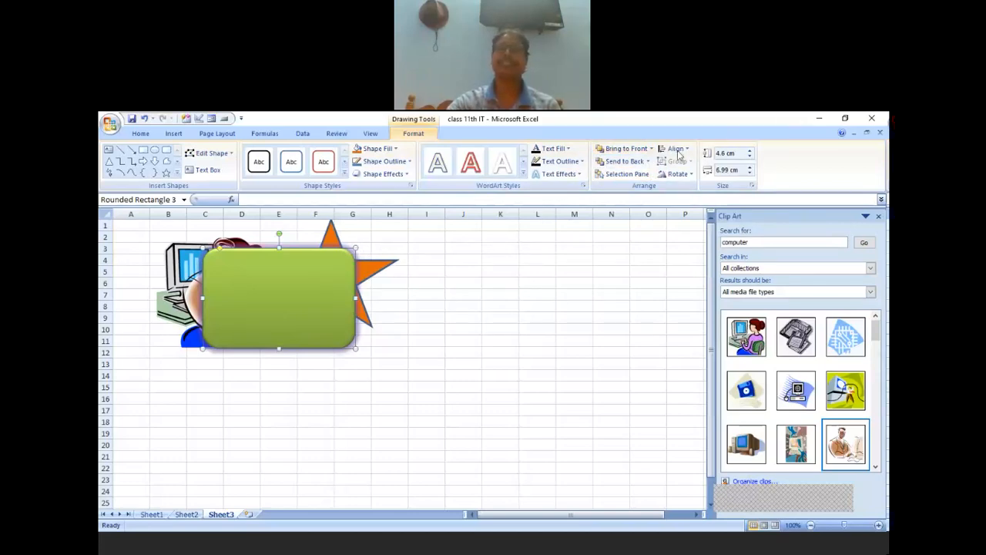
Send the green rectangle backward four levels, until it lies behind the star, the text box and both clip art pictures.
left_click(649, 161)
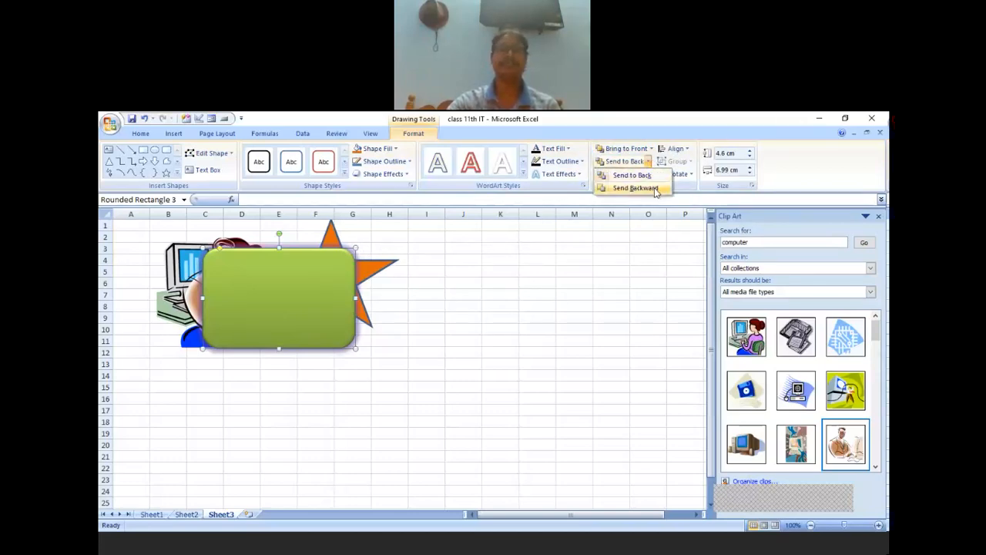
left_click(634, 188)
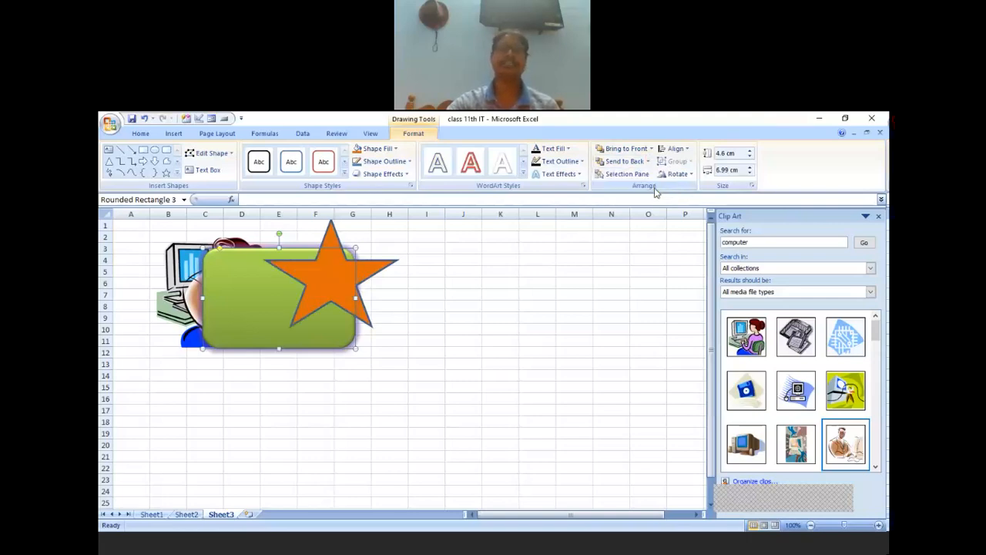
left_click(649, 162)
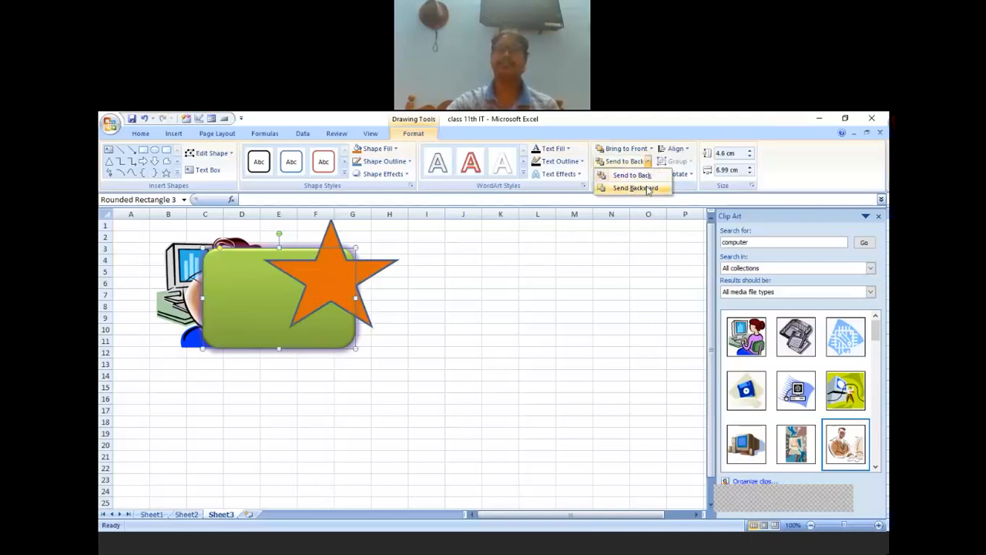
left_click(635, 188)
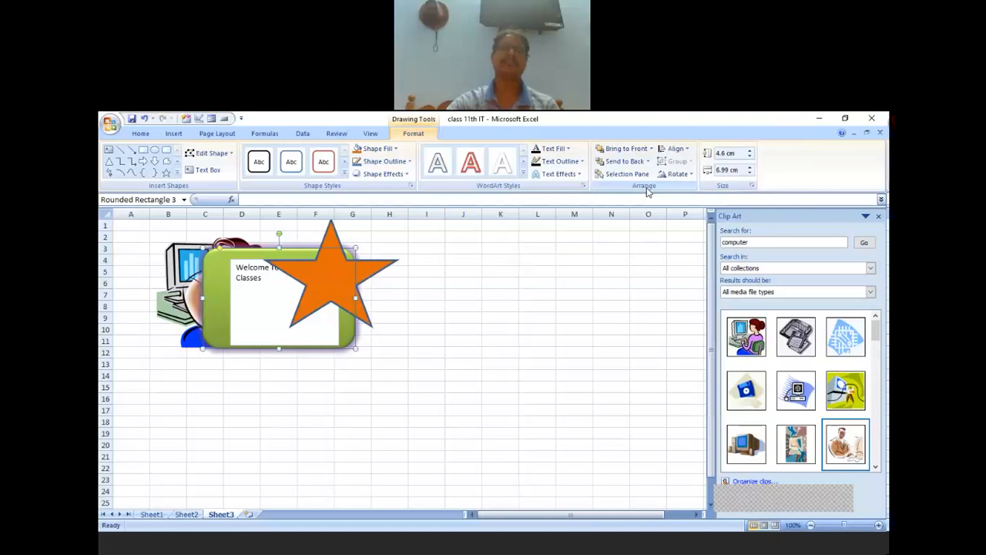
left_click(648, 161)
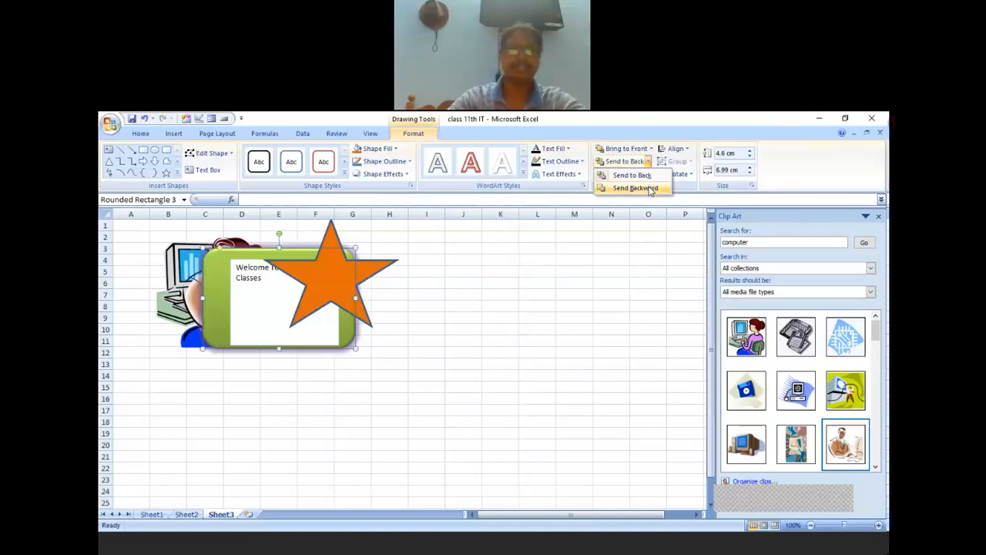
left_click(648, 189)
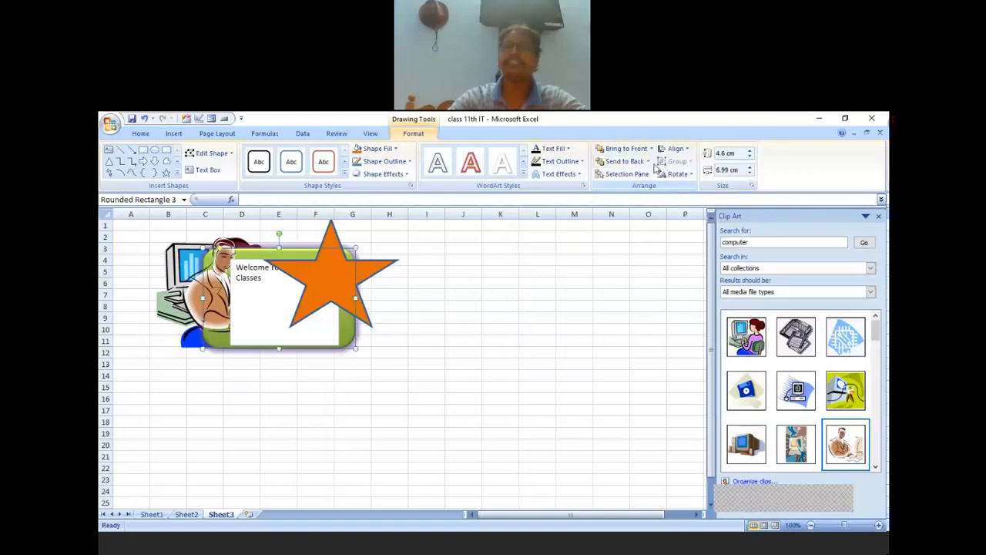
left_click(648, 161)
left_click(650, 189)
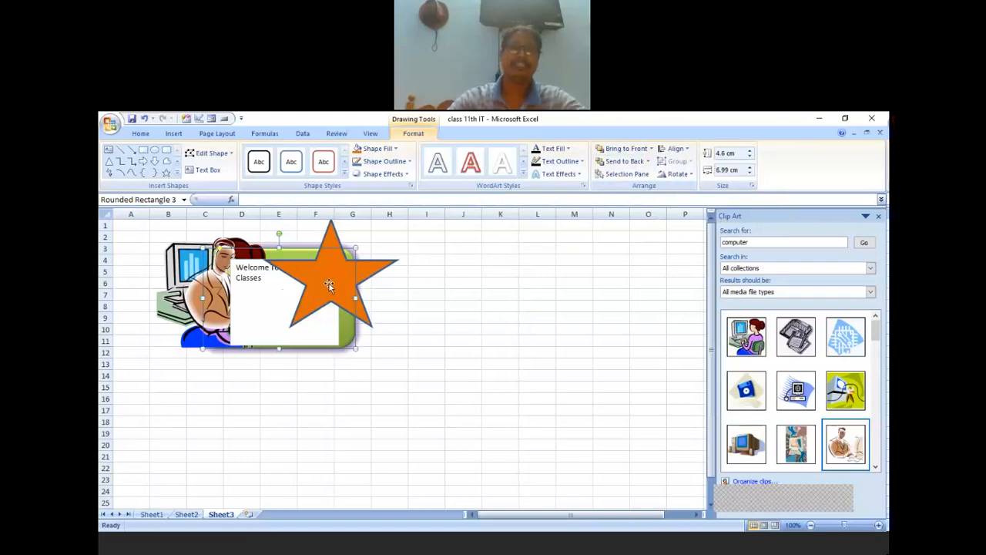
Shift both clip art pictures right onto the green rectangle and place the star over the text box.
left_click_drag(329, 285, 406, 285)
left_click(215, 287)
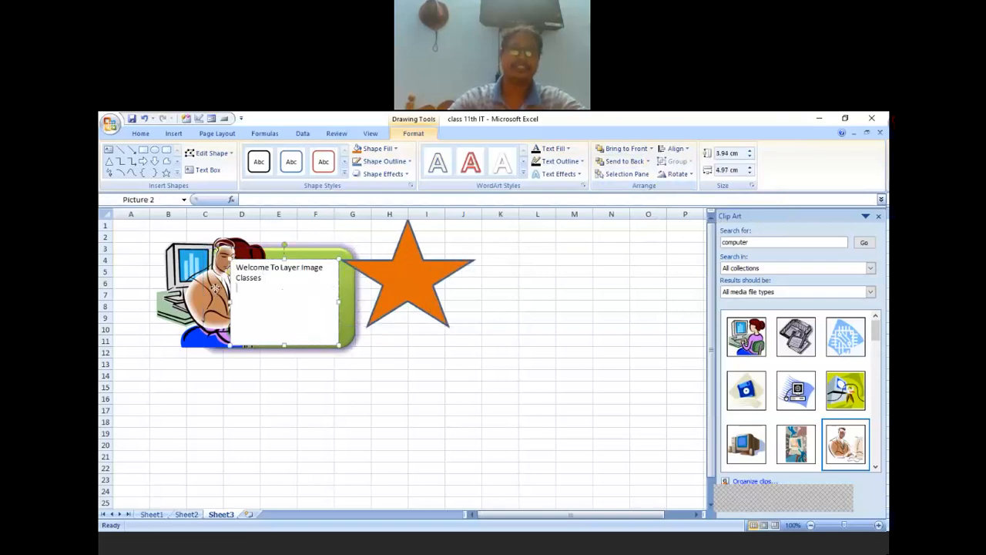
left_click_drag(202, 294, 244, 294)
left_click_drag(409, 297, 292, 299)
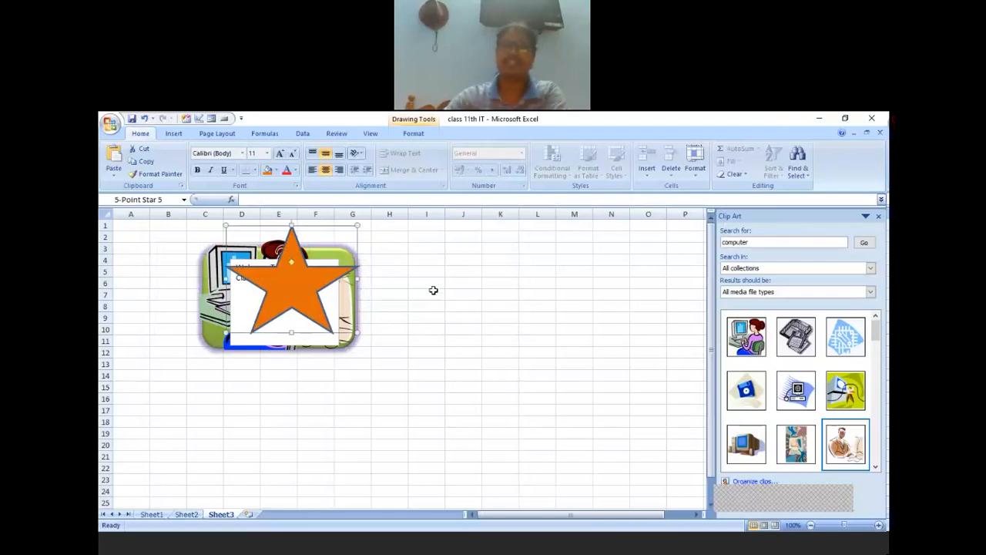
Display the selection and visibility list of all shapes on the sheet and nudge the star slightly down and right.
left_click(413, 134)
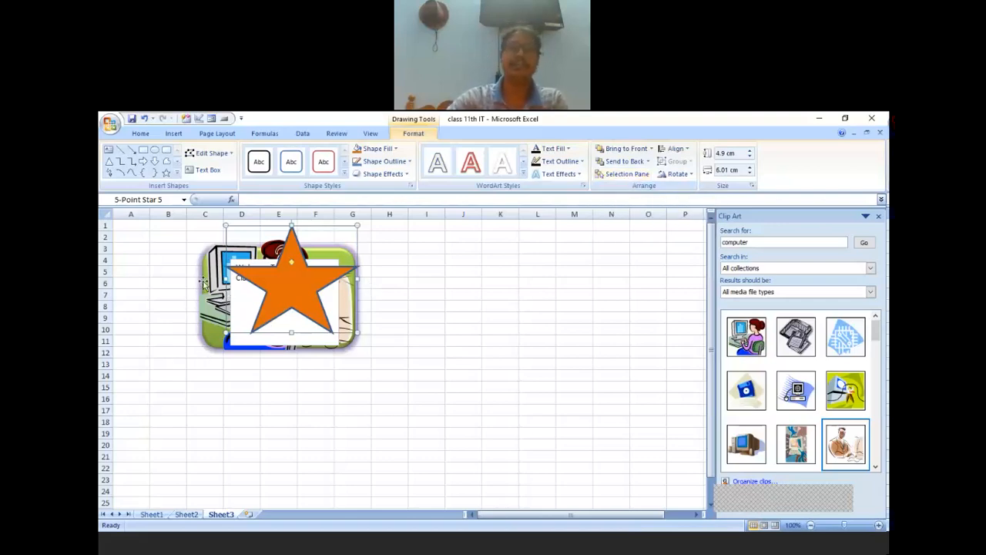
left_click(624, 176)
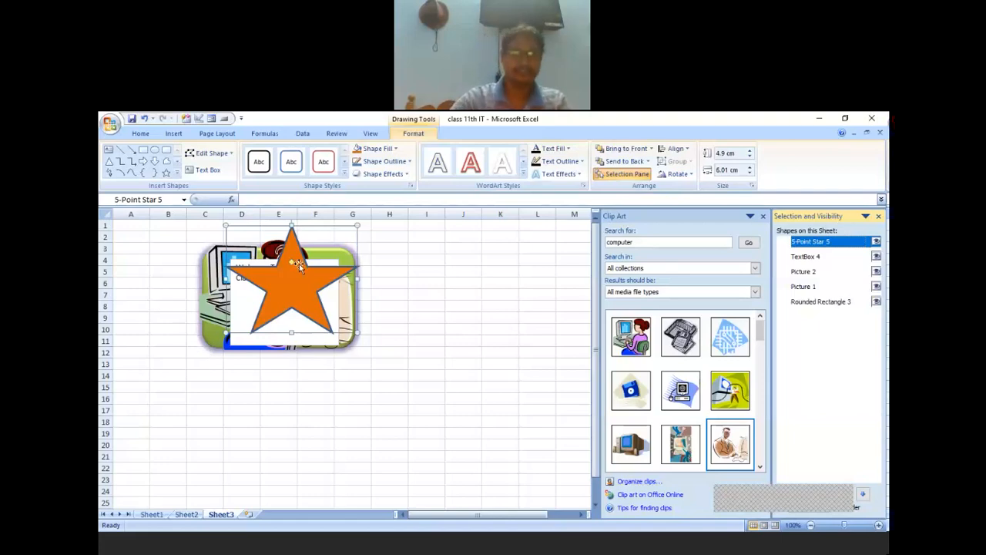
left_click_drag(297, 277, 304, 285)
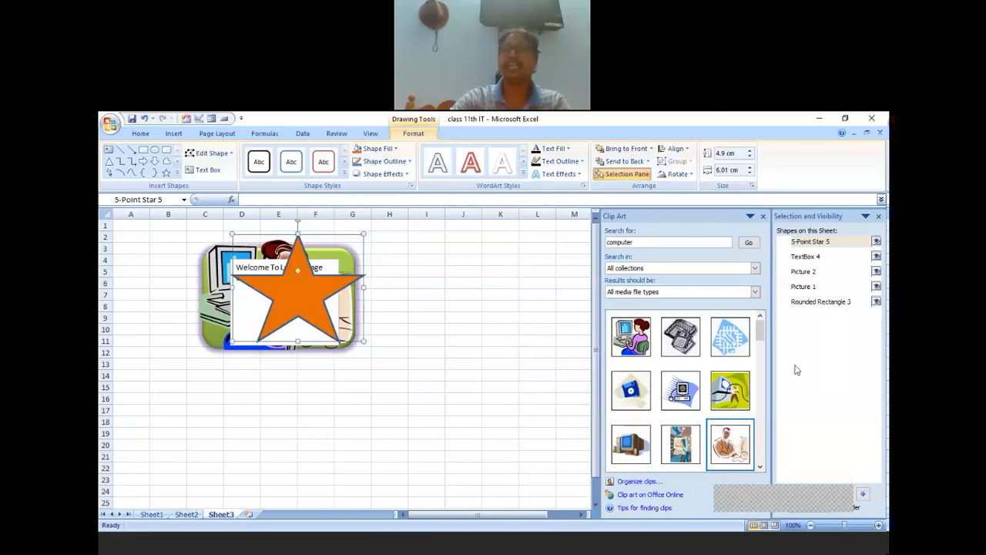
Select the woman clip art, the rounded rectangle, the man clip art and the text box in turn from the sheet's shape list.
left_click(815, 287)
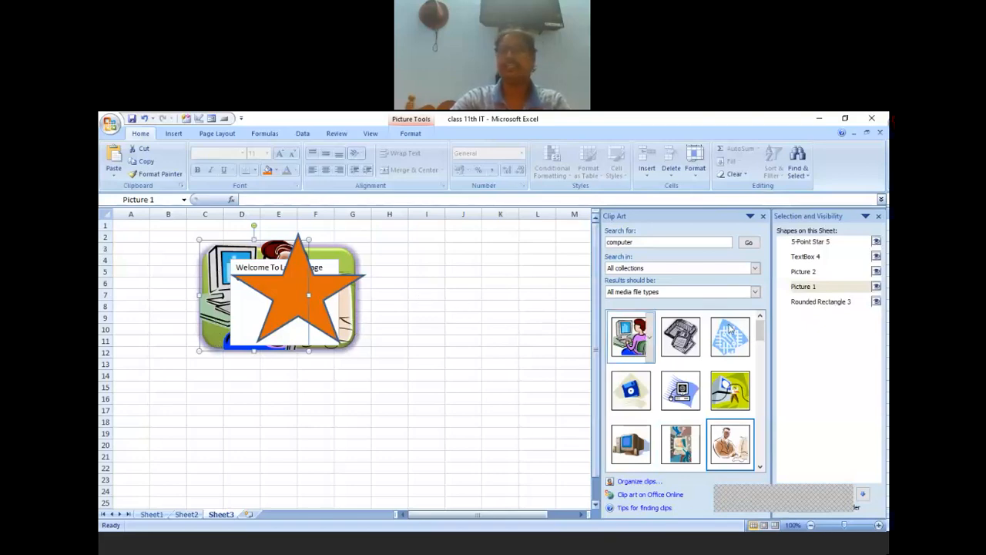
left_click(839, 305)
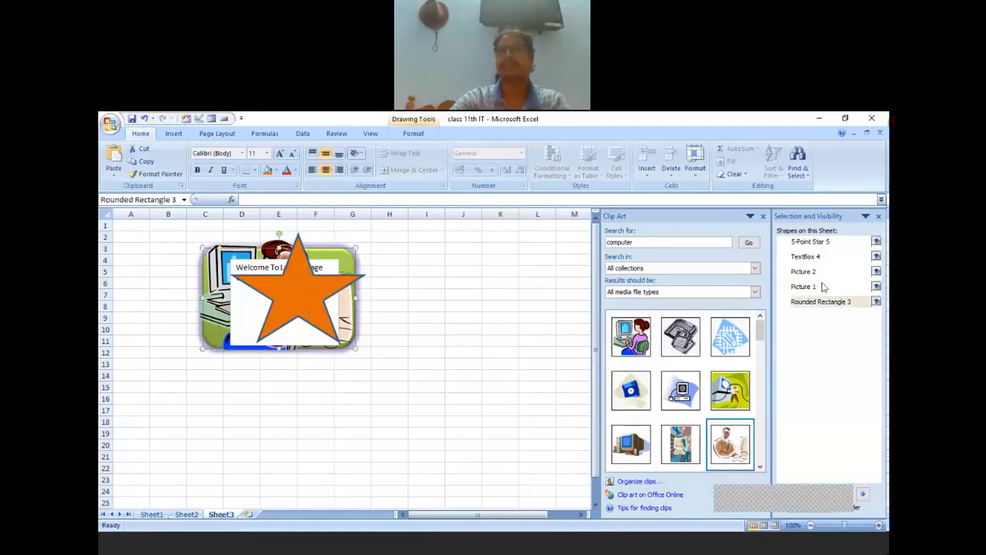
left_click(816, 274)
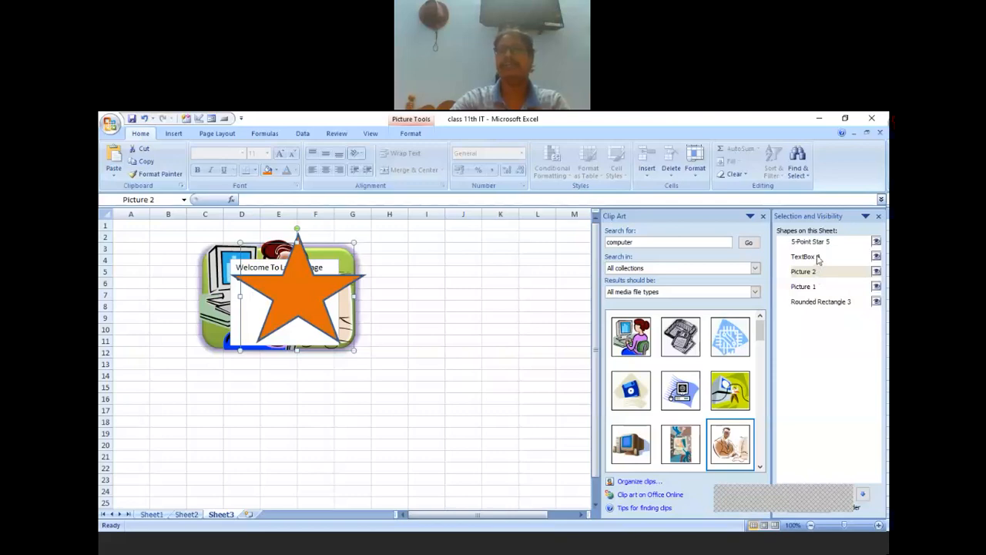
left_click(818, 260)
Spread the star, text box, green rectangle and both clip art pictures apart so that no two objects overlap.
left_click(320, 279)
left_click_drag(320, 279, 480, 275)
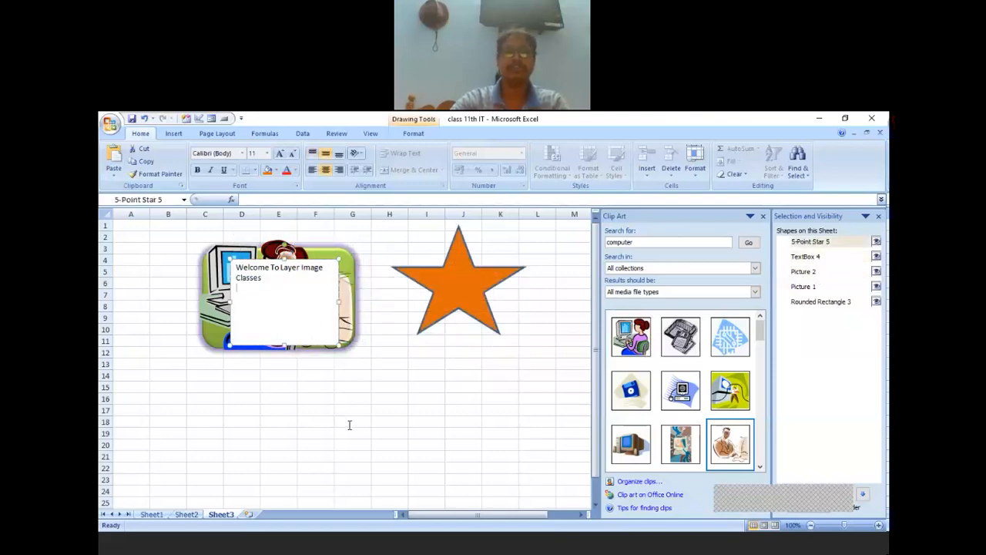
left_click(301, 311)
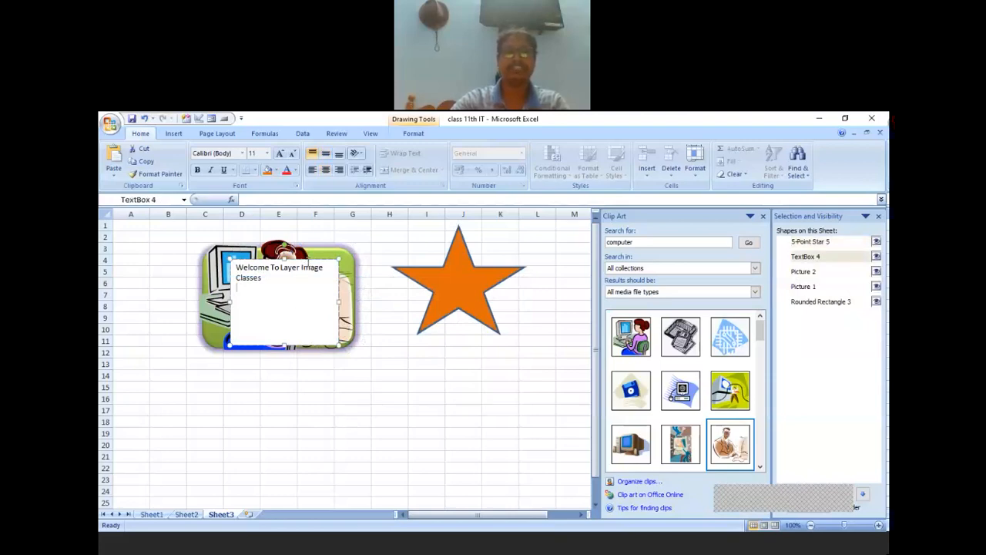
left_click_drag(301, 266, 262, 279)
left_click_drag(342, 326, 517, 453)
left_click_drag(331, 318, 312, 452)
left_click_drag(281, 339, 210, 331)
left_click_drag(319, 316, 380, 346)
left_click_drag(285, 449, 258, 456)
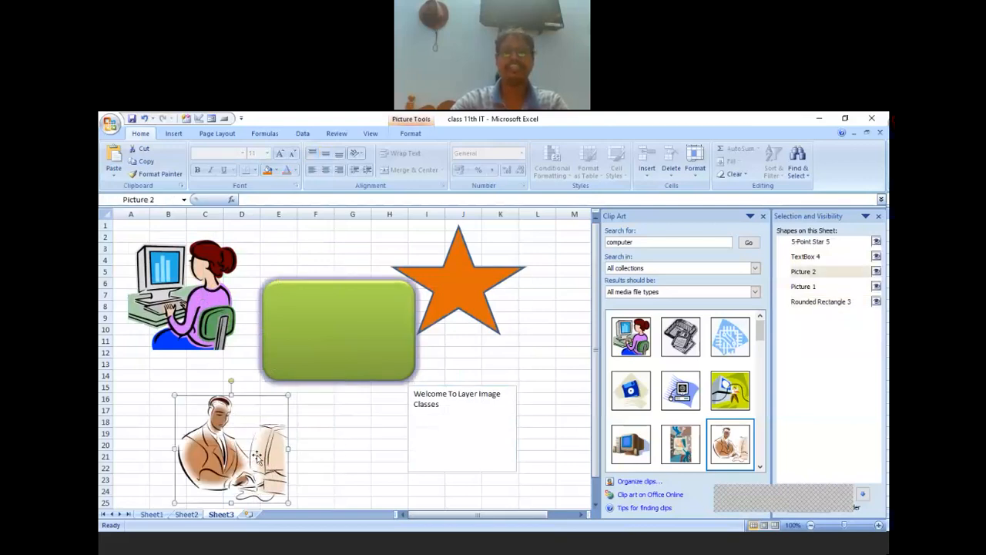
left_click_drag(470, 308, 501, 301)
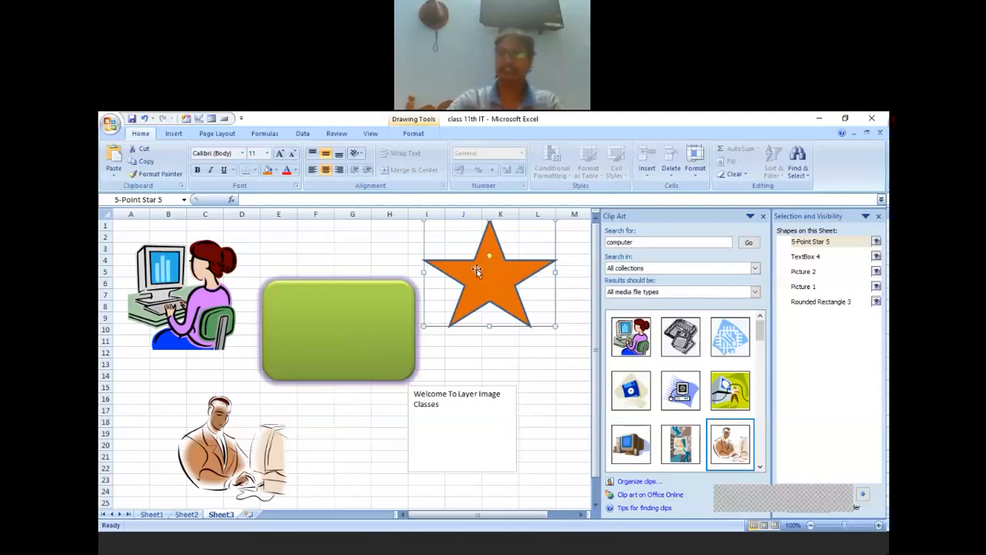
Highlight TextBox 4, Picture 2, Picture 1 and Rounded Rectangle 3 one after another through the shape list.
left_click(804, 258)
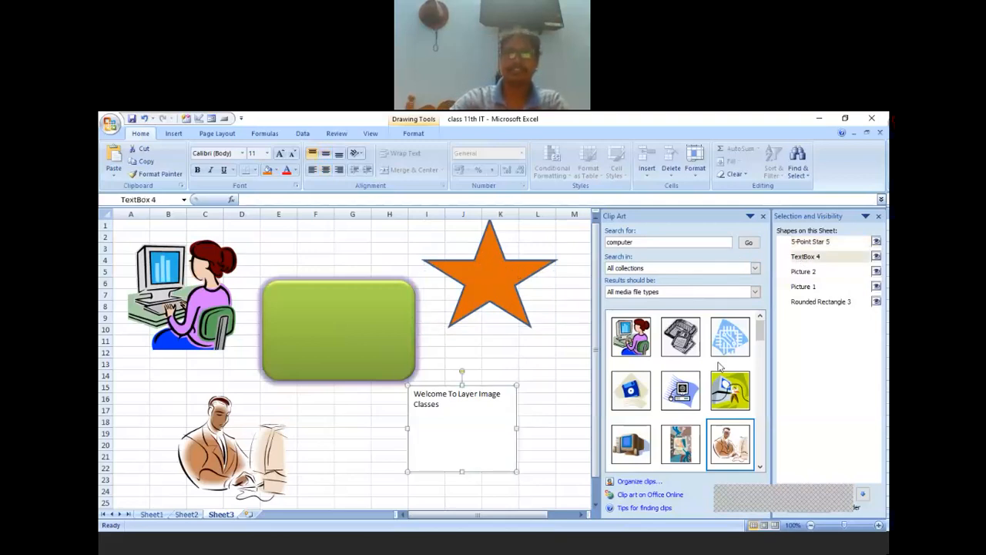
left_click(809, 274)
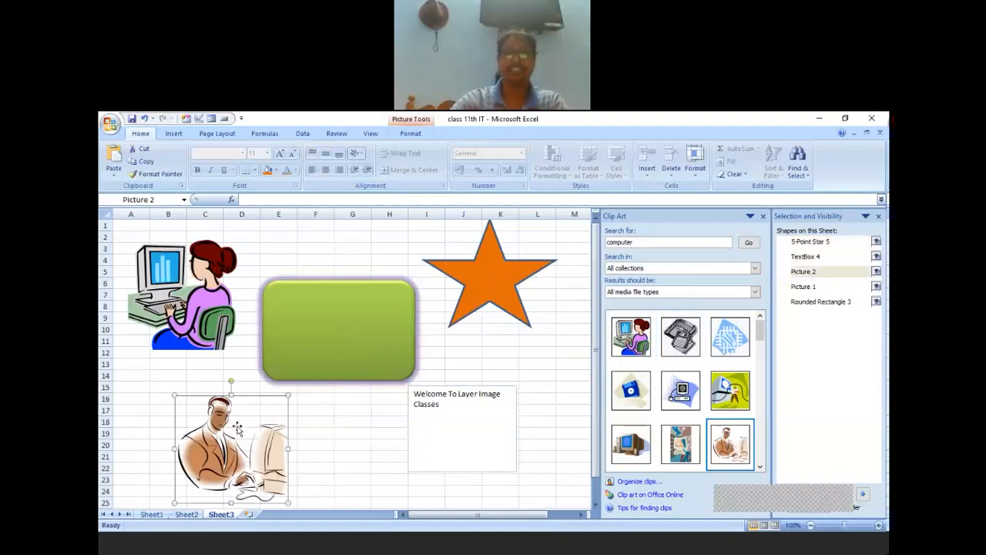
left_click(805, 286)
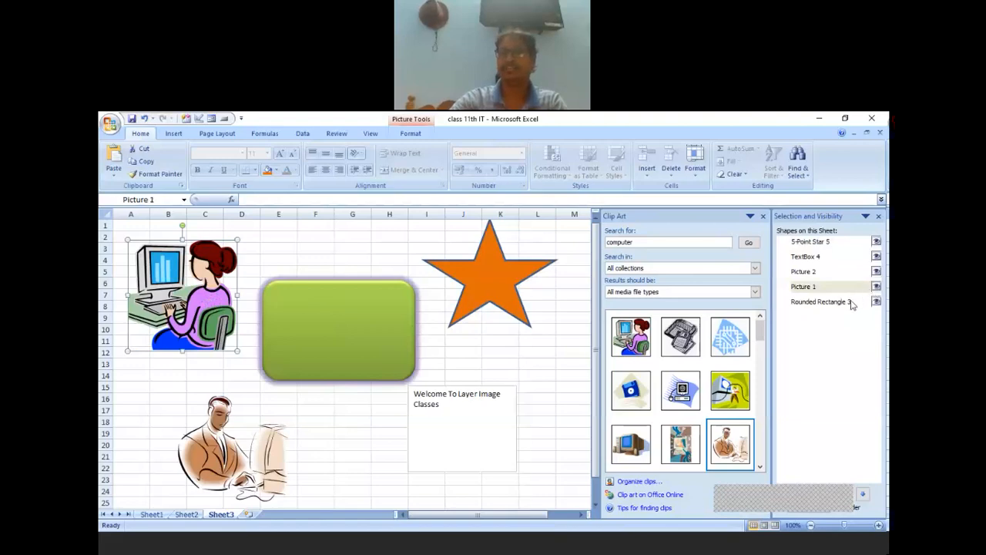
left_click(822, 302)
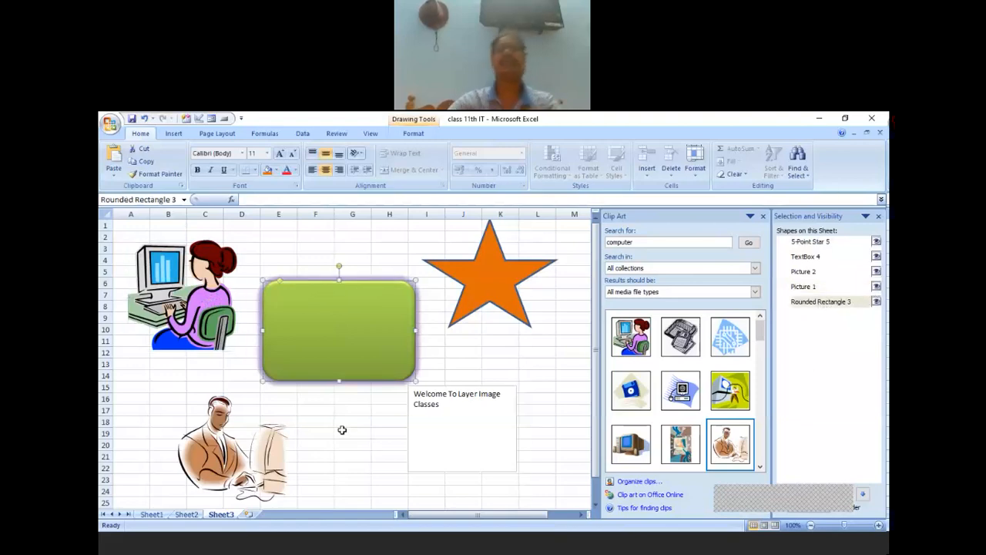
Overlap the objects again by moving the green rectangle, man clip art, text box and star toward the woman clip art.
left_click_drag(334, 351, 240, 349)
left_click_drag(207, 473, 197, 371)
left_click_drag(455, 431, 378, 387)
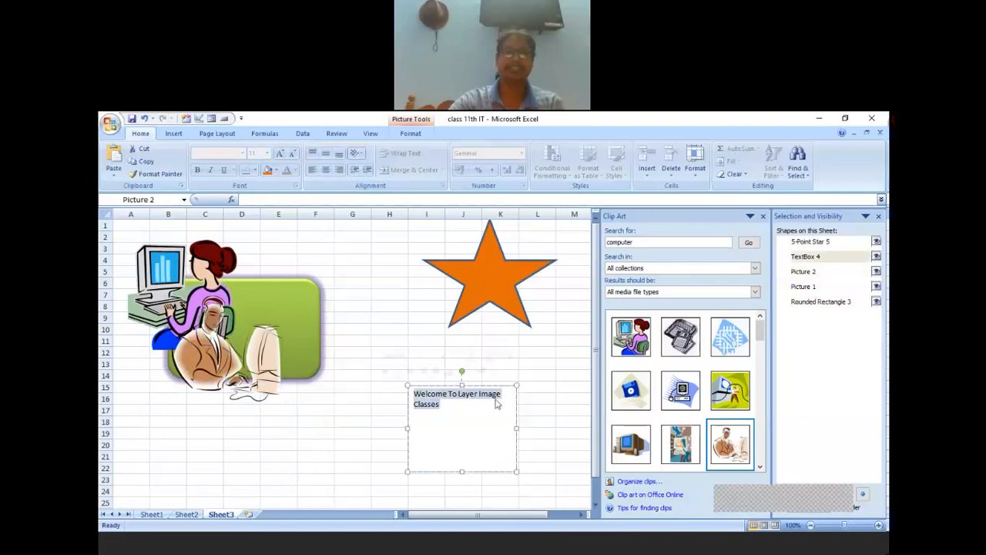
left_click_drag(505, 388, 313, 356)
left_click_drag(493, 252, 306, 332)
left_click(460, 319)
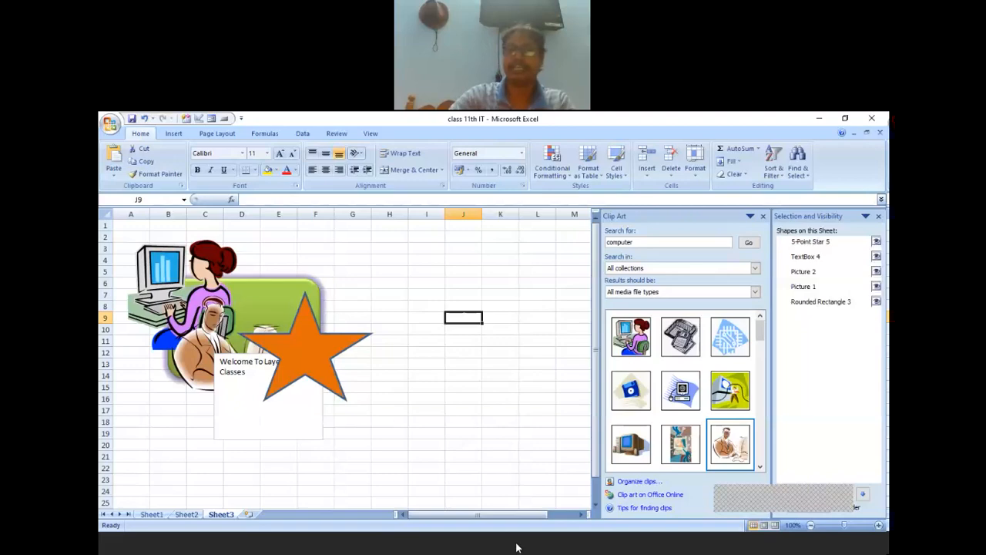
Switch to the PDF textbook, review the Selection and Visibility and Objects Group sections on page 21, and return to the Excel sheet.
key("alt+Tab")
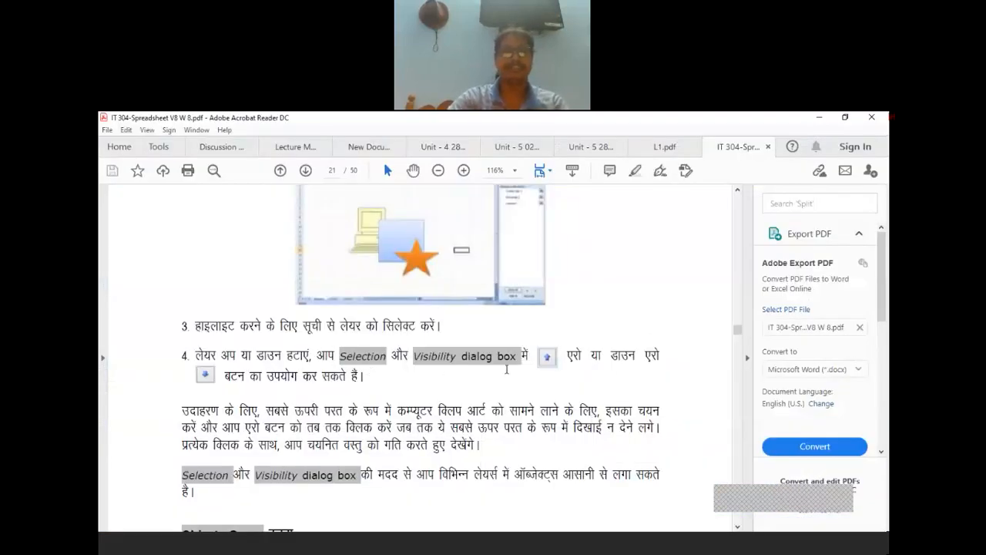
scroll(564, 370, "down", 2)
scroll(564, 371, "up", 5)
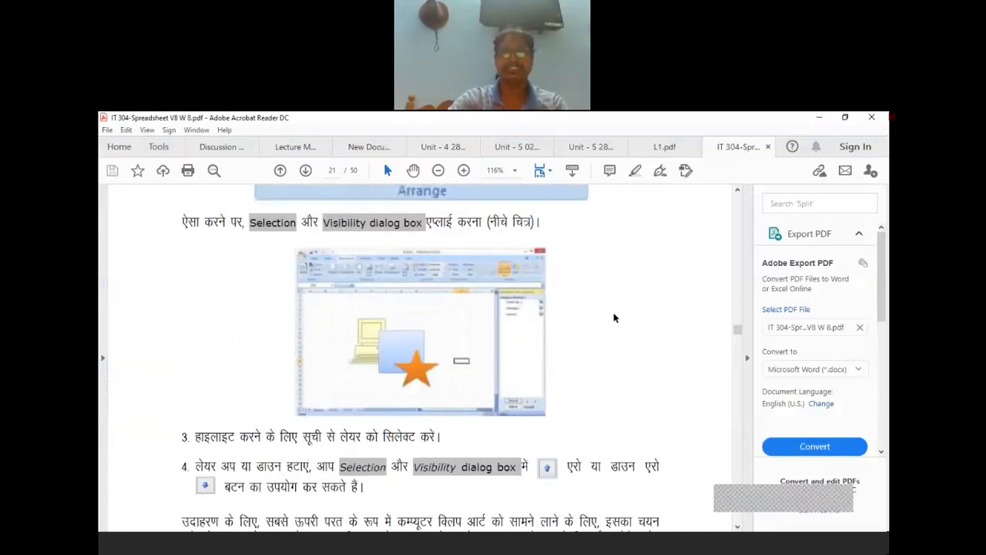
scroll(614, 317, "down", 6)
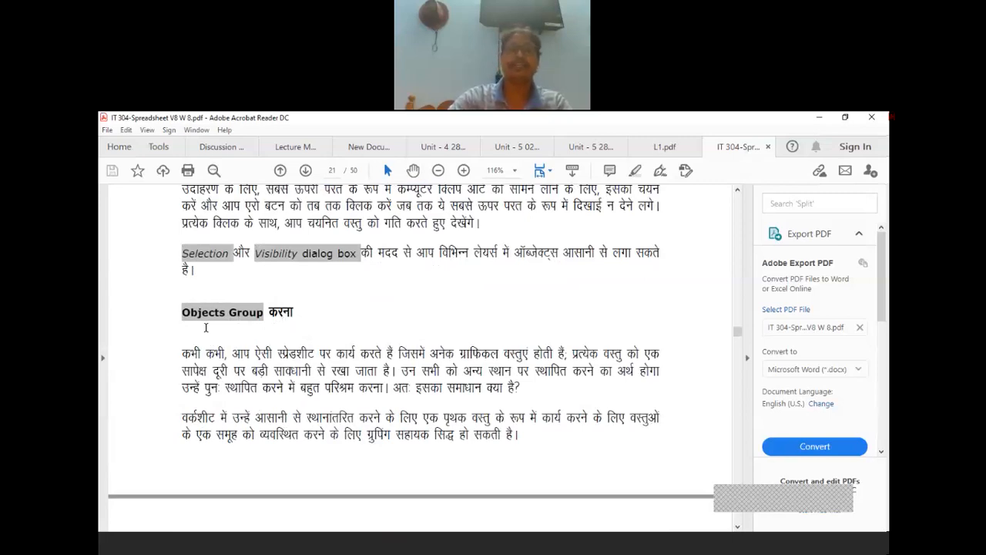
scroll(453, 315, "down", 5)
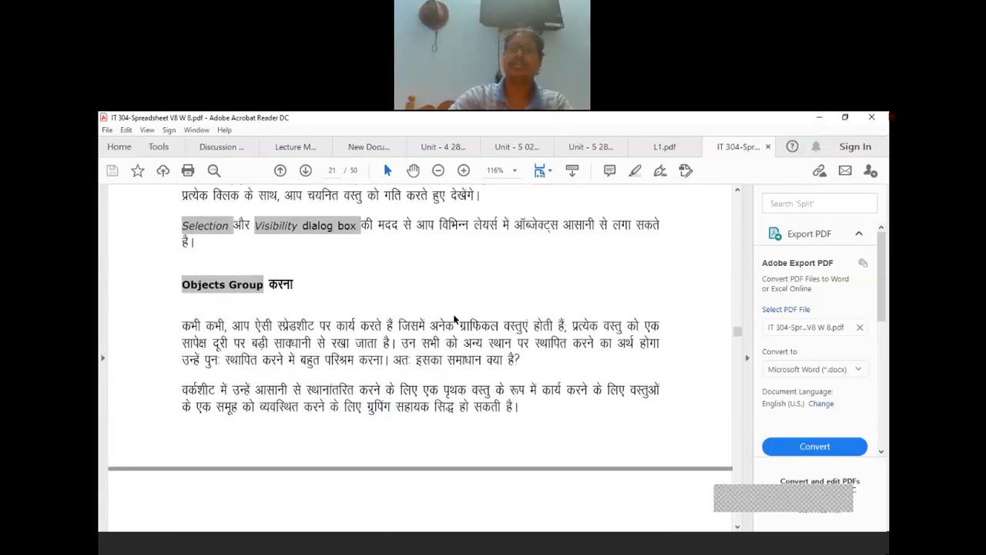
scroll(459, 325, "up", 10)
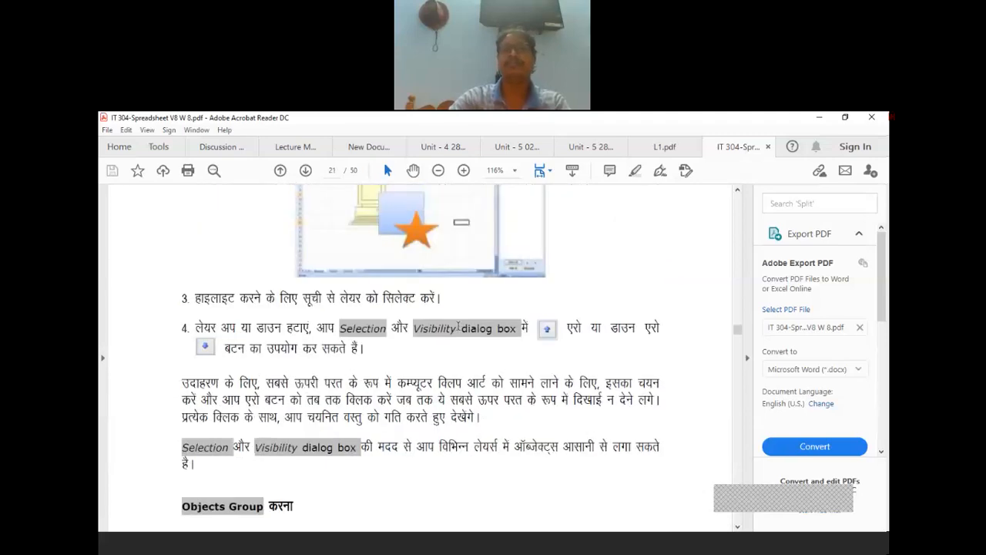
left_click(819, 117)
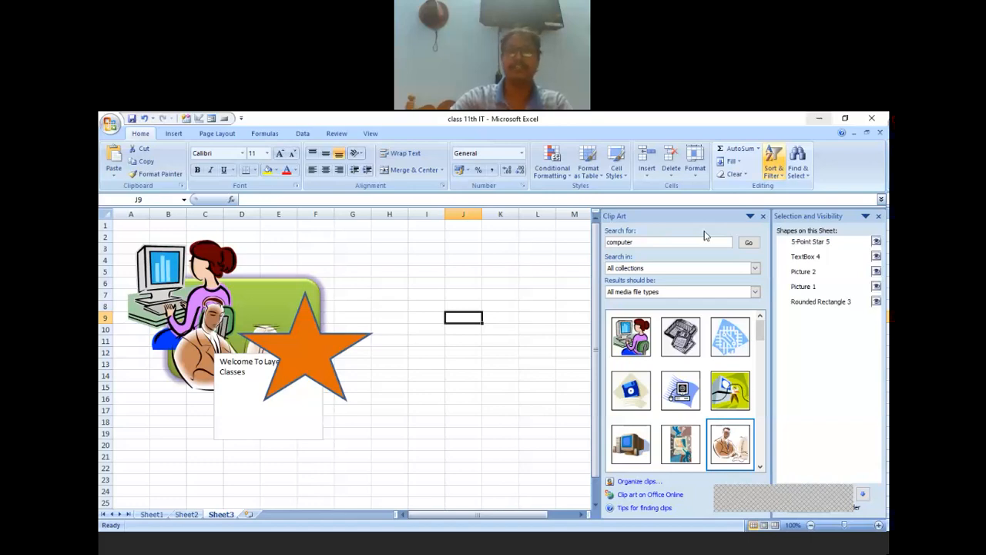
Move the woman clip art, star, text box, green rectangle and man clip art individually to the right across the sheet.
left_click_drag(142, 316, 466, 316)
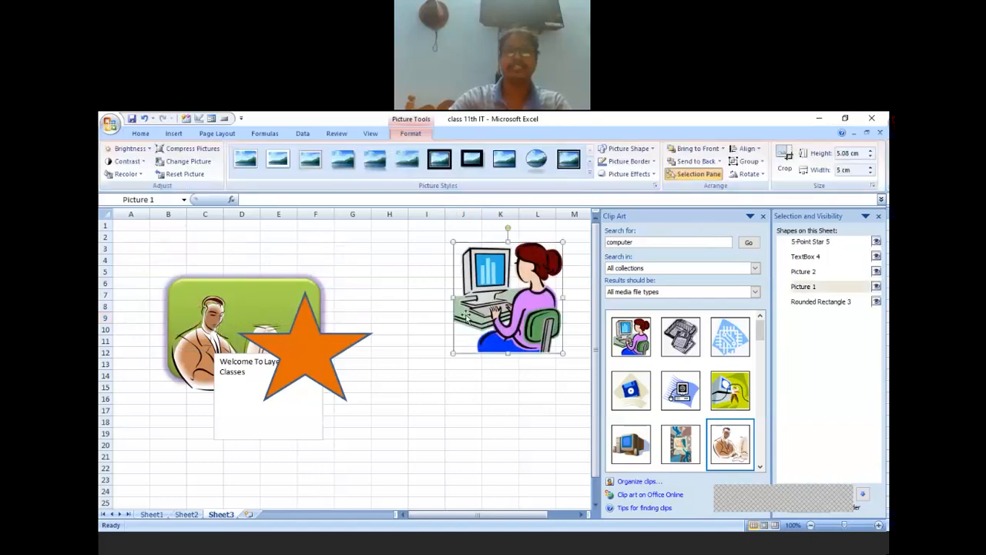
left_click_drag(323, 378, 531, 382)
left_click(306, 437)
left_click_drag(317, 356, 500, 298)
left_click_drag(291, 282, 429, 254)
left_click_drag(277, 348, 389, 330)
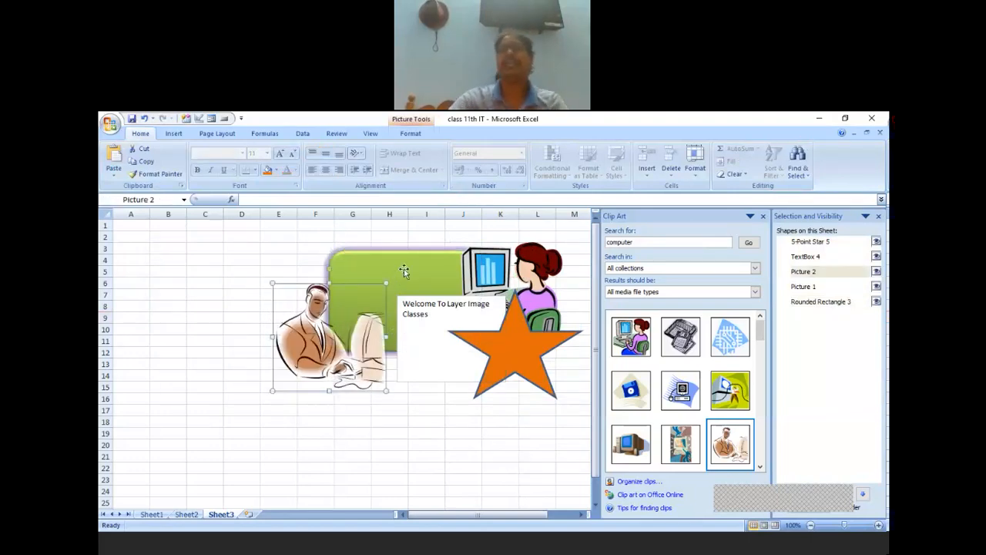
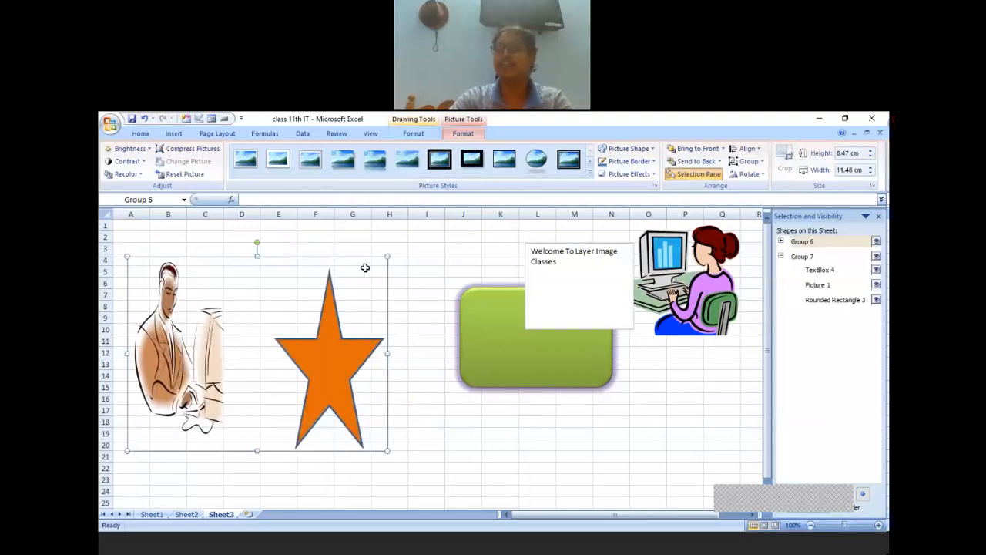
Move the text box, rectangle and woman group lower, and shift the man and star group right and slightly up.
left_click(521, 299)
left_click_drag(511, 310, 509, 389)
left_click_drag(325, 356, 385, 388)
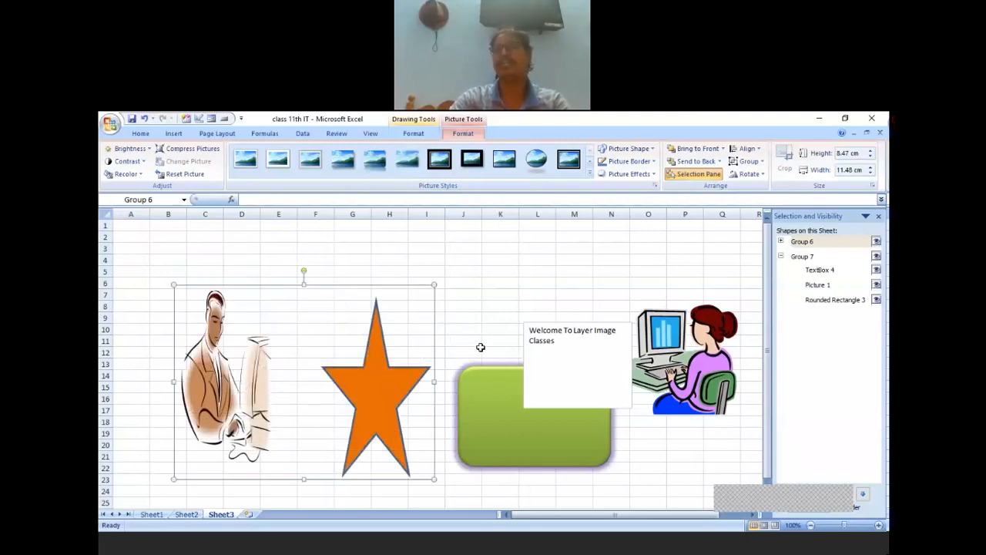
left_click_drag(380, 395, 383, 352)
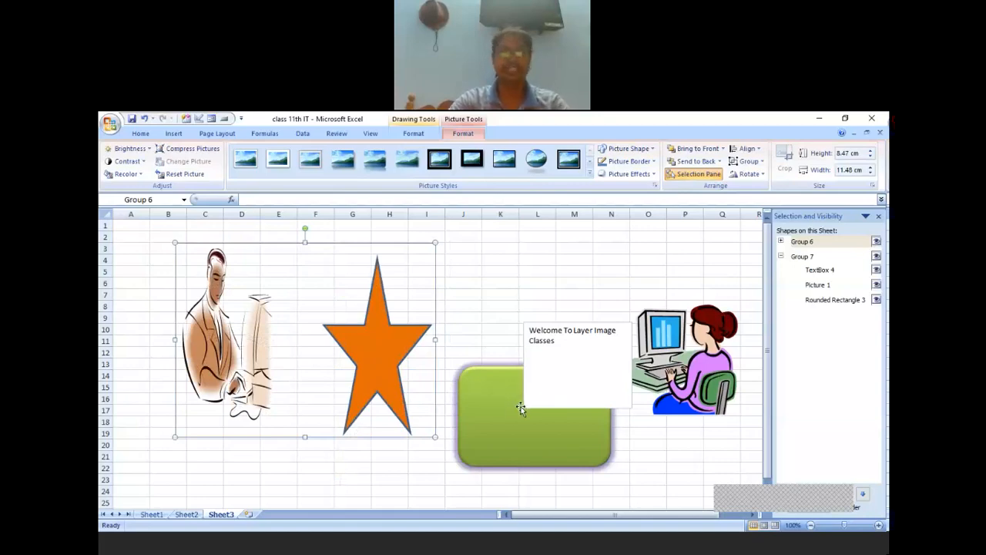
Combine the man and star group with the text box, rectangle and woman group into a single group.
left_click(521, 406)
left_click(394, 373, "ctrl")
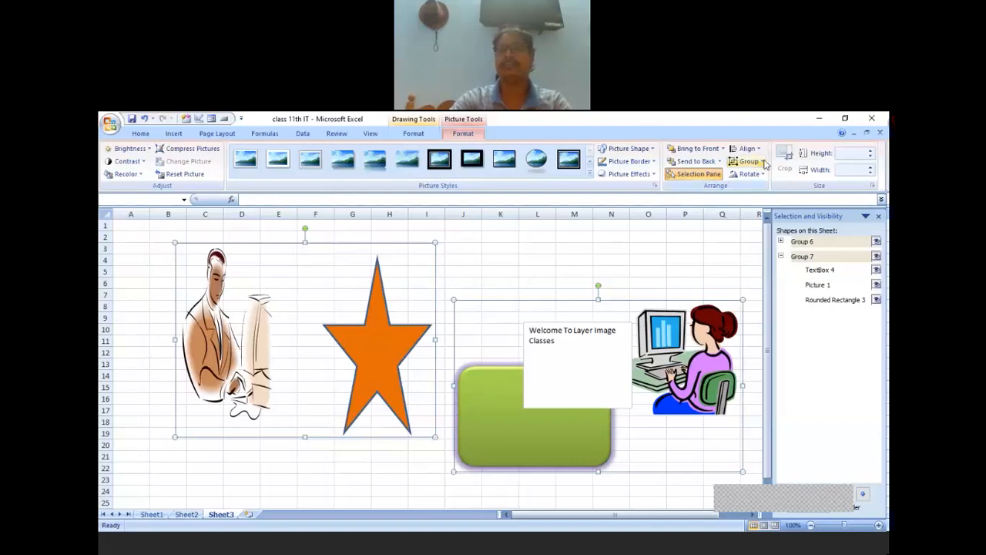
left_click(761, 161)
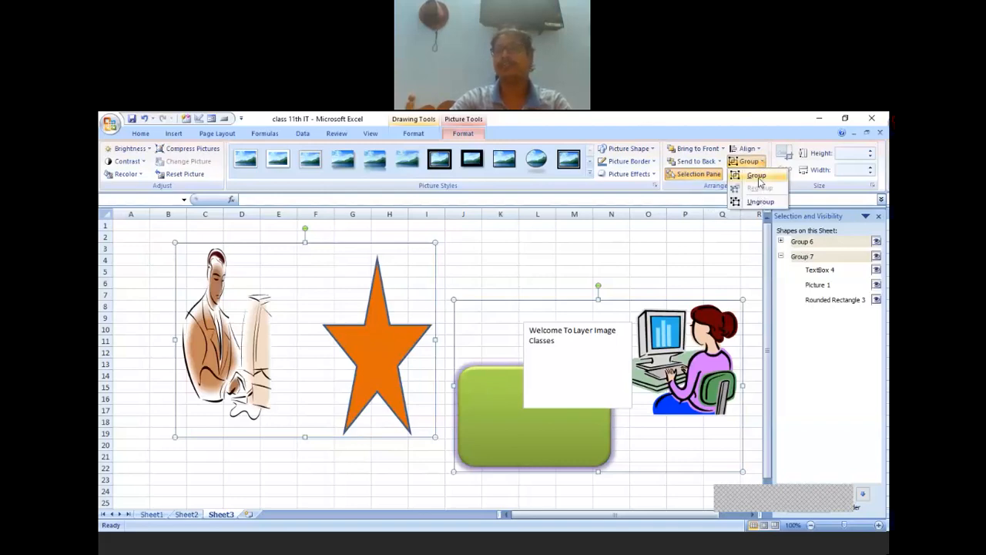
left_click(757, 176)
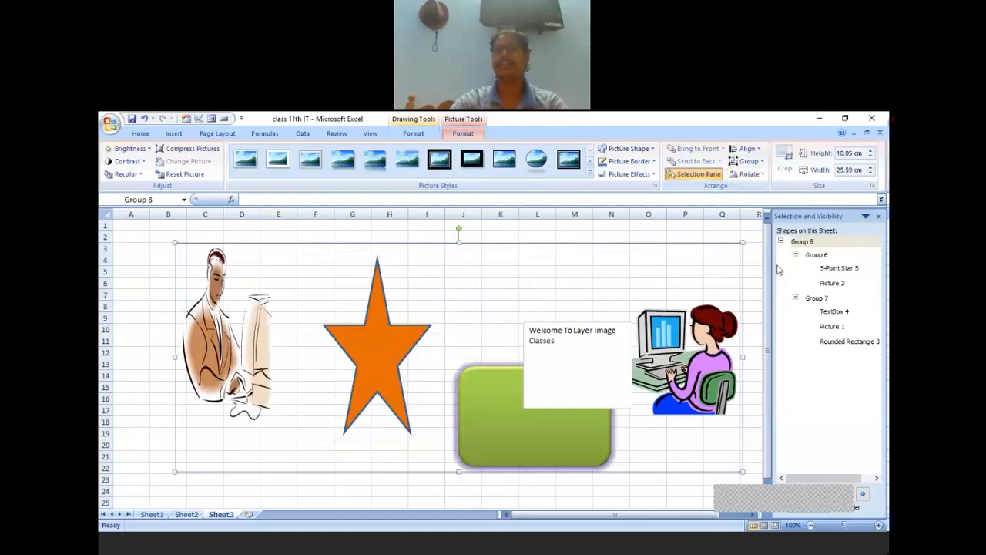
Move the combined group around the sheet as one object, leaving it slightly left of and below its starting place.
left_click(467, 499)
left_click_drag(523, 428, 614, 399)
left_click_drag(716, 392, 667, 383)
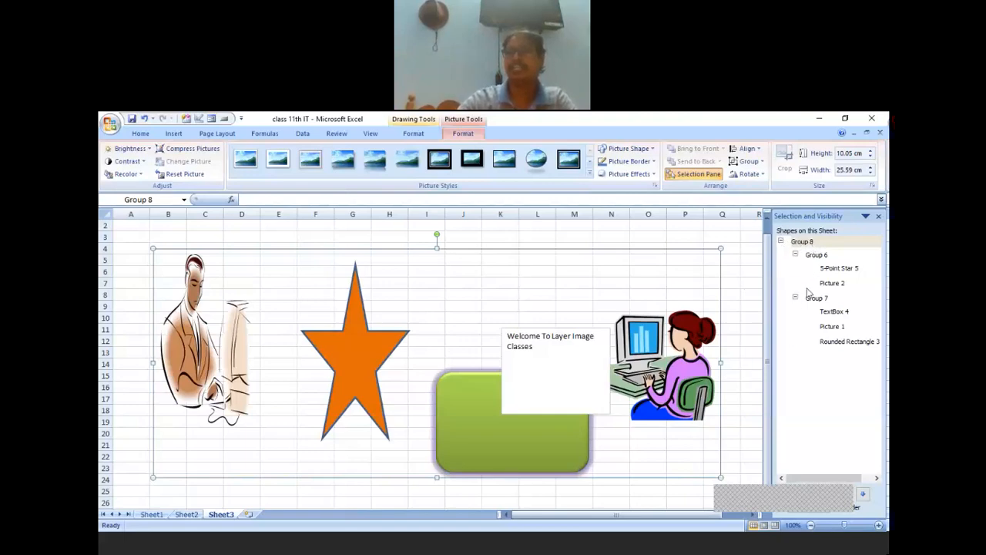
Collapse Group 6 and Group 7 in the shape list, and expand each in turn to examine its member objects.
left_click(797, 257)
left_click(795, 270)
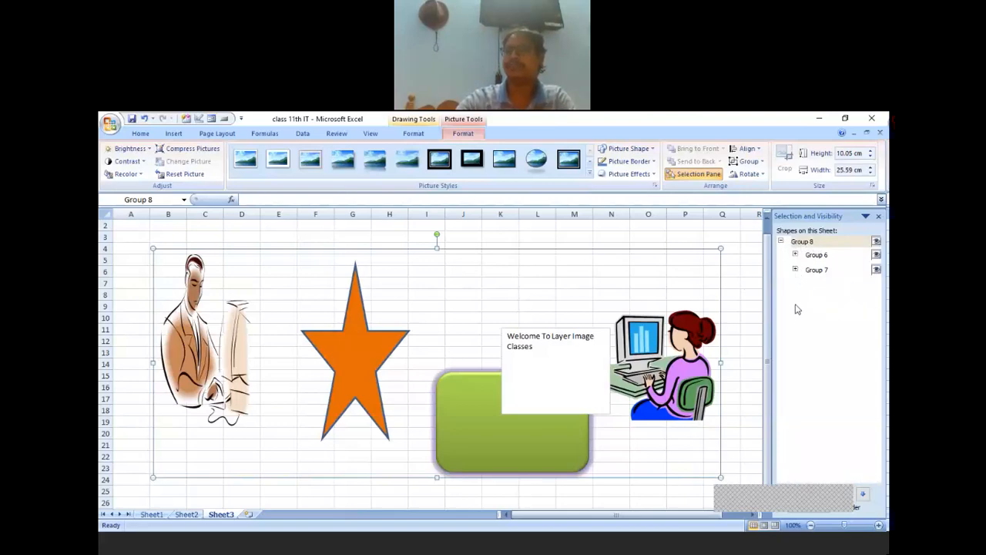
left_click(796, 255)
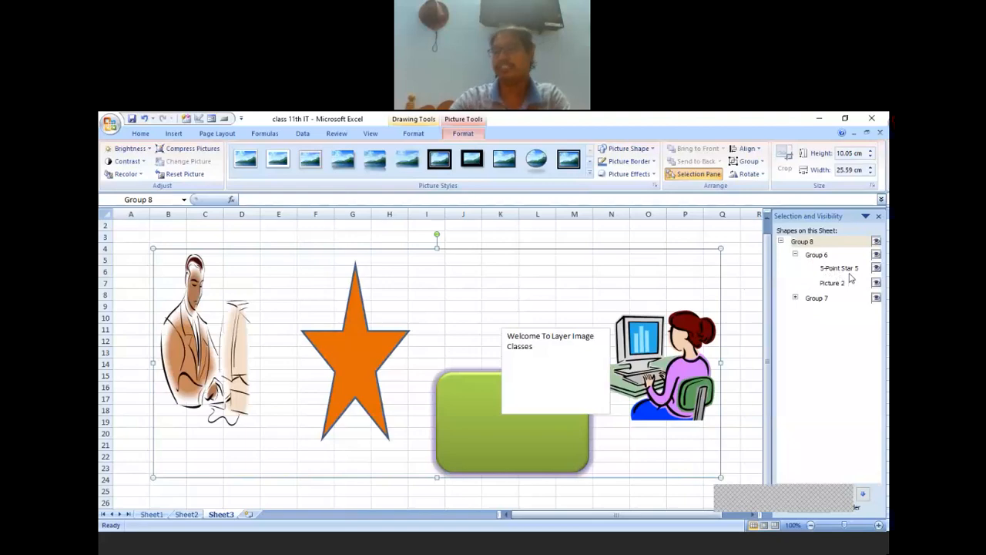
left_click(796, 255)
left_click(796, 269)
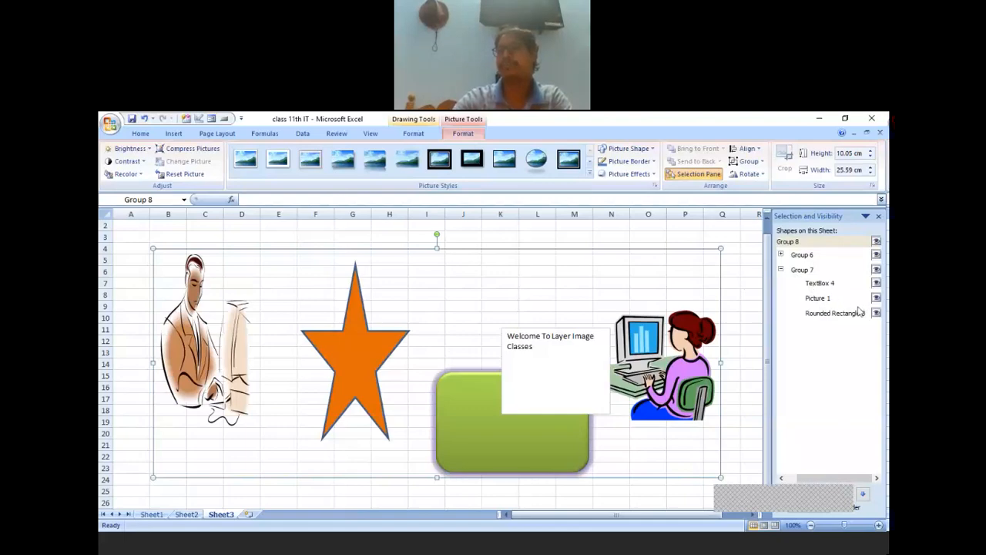
left_click(781, 269)
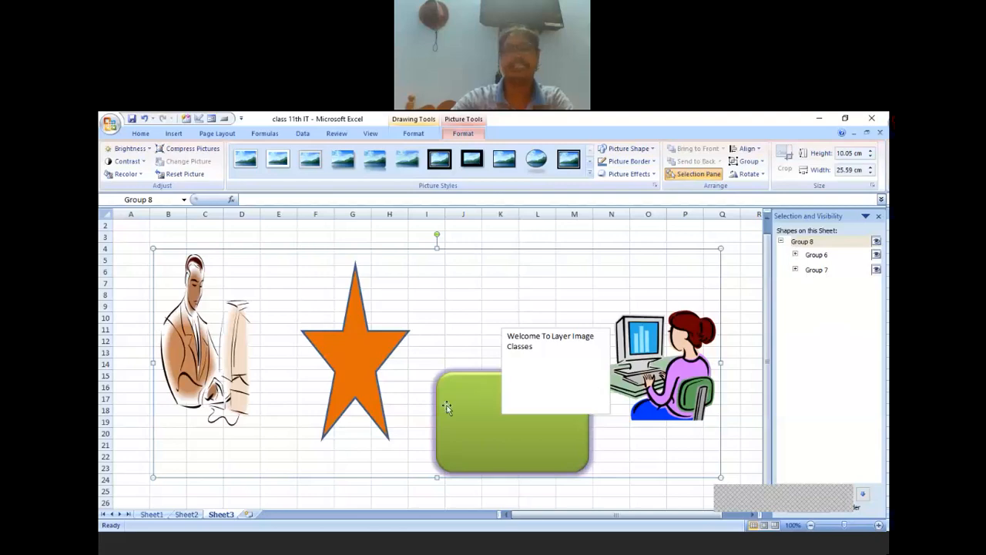
Deselect the combined group, expand Group 7 in the shape list to view its members, and collapse it again.
key("Escape")
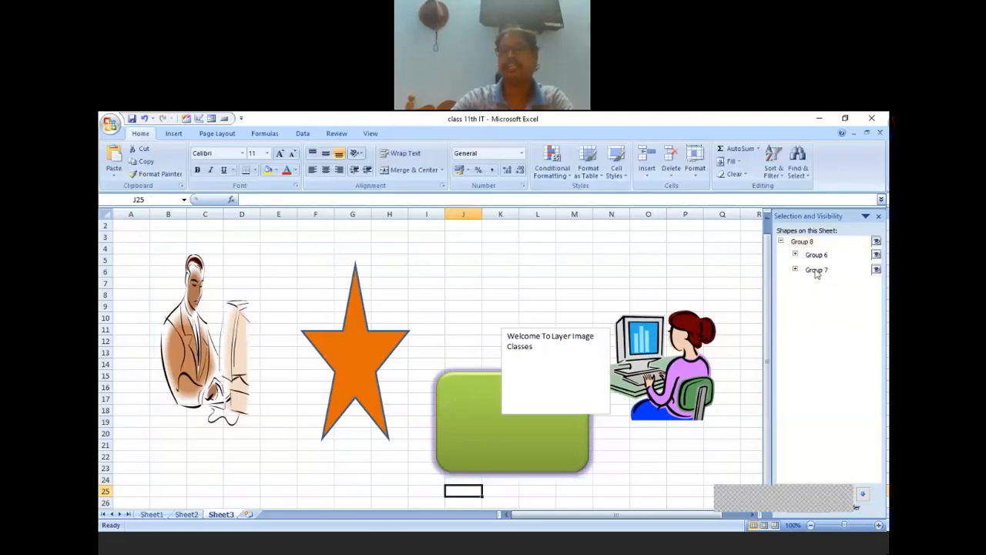
left_click(795, 269)
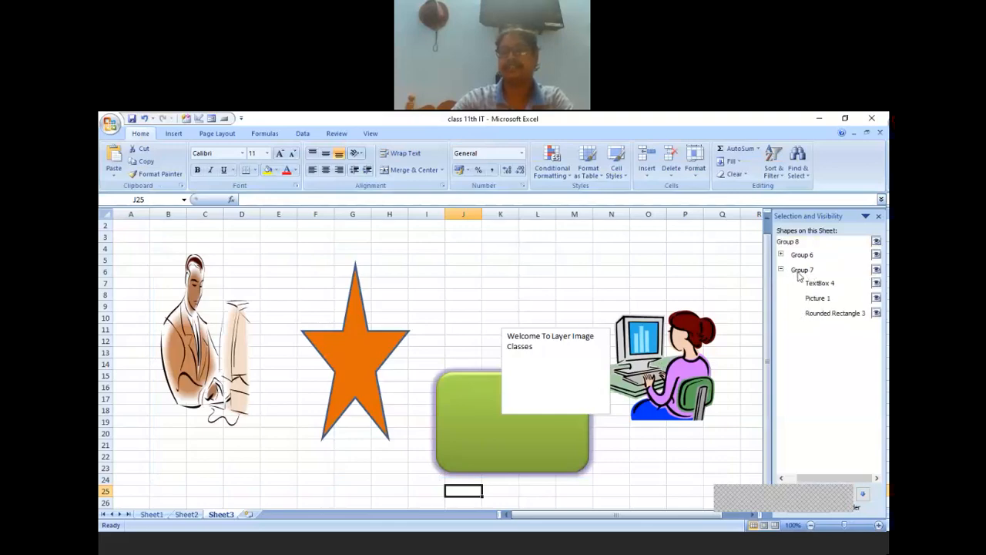
left_click(782, 270)
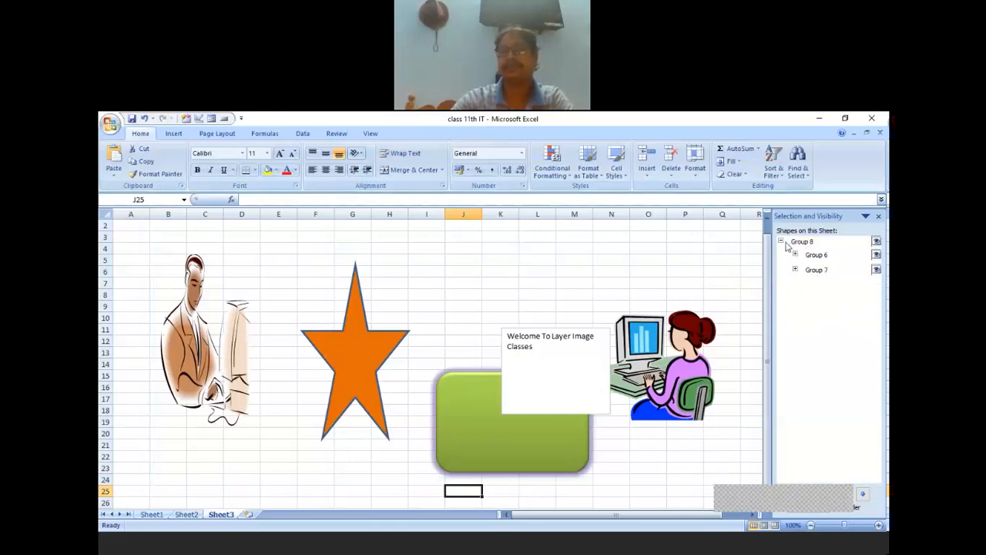
Collapse the combined Group 8 in the shape list, select it and ungroup it into Group 6 and Group 7.
left_click(782, 242)
left_click(793, 243)
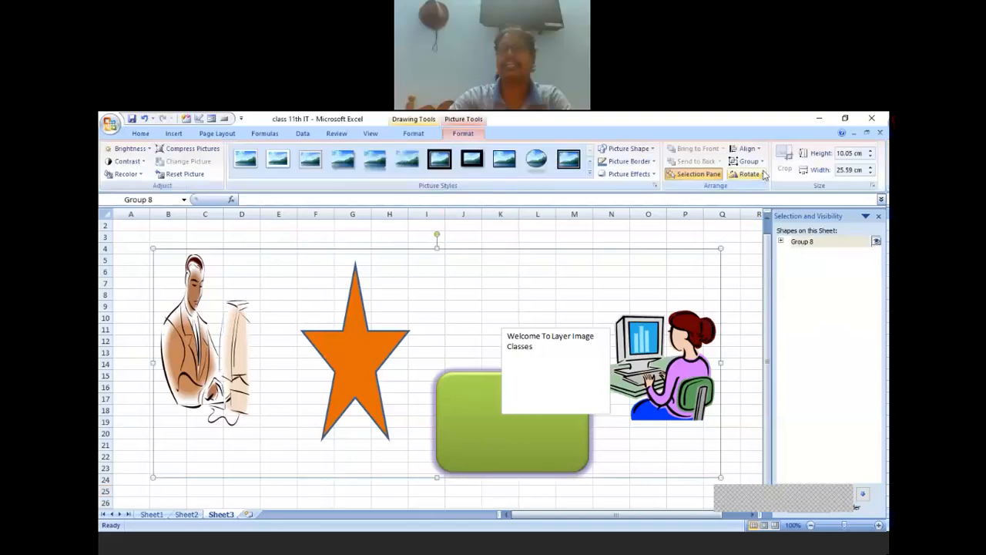
left_click(763, 162)
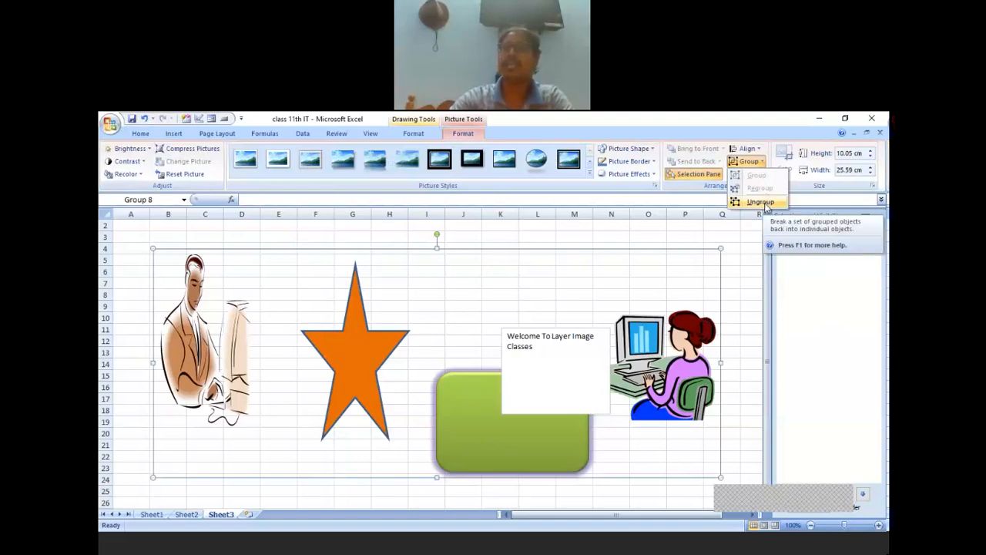
left_click(761, 202)
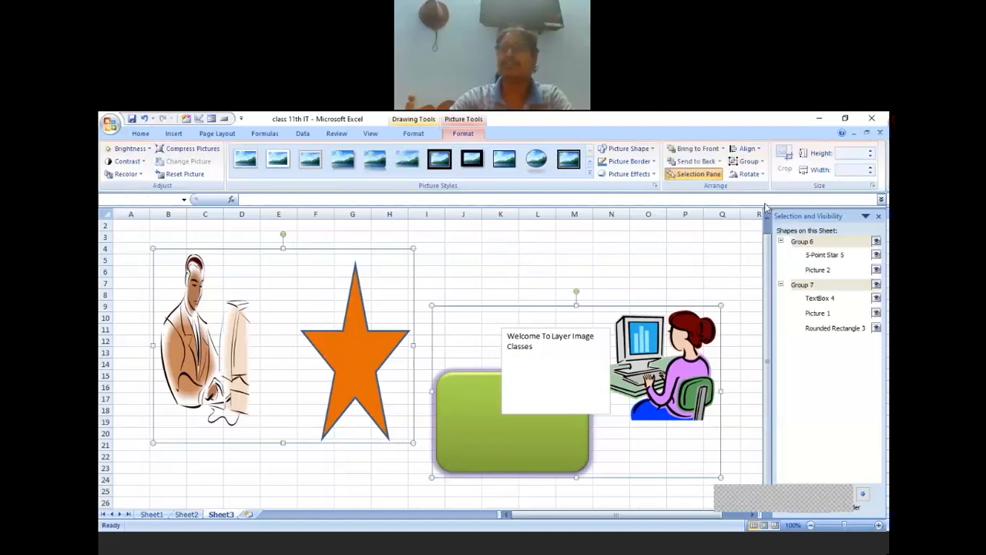
Select only Group 7 and ungroup it into the text box, woman clip art and rounded rectangle.
left_click(805, 286)
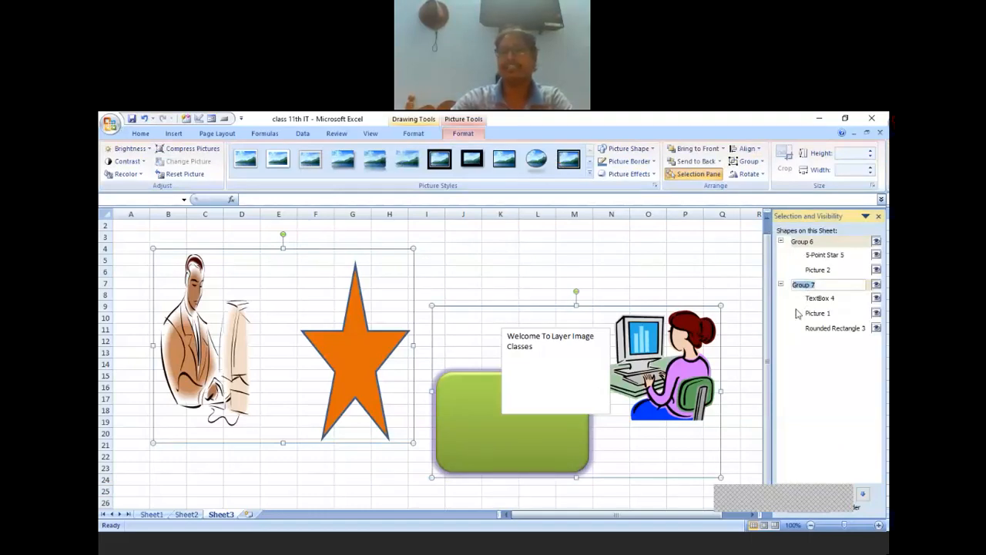
left_click(683, 271)
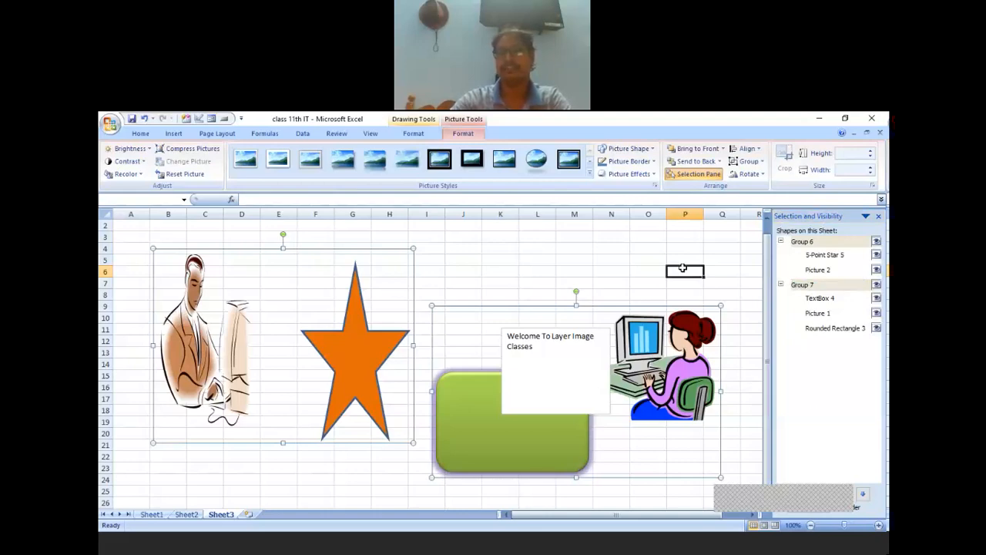
left_click(802, 286)
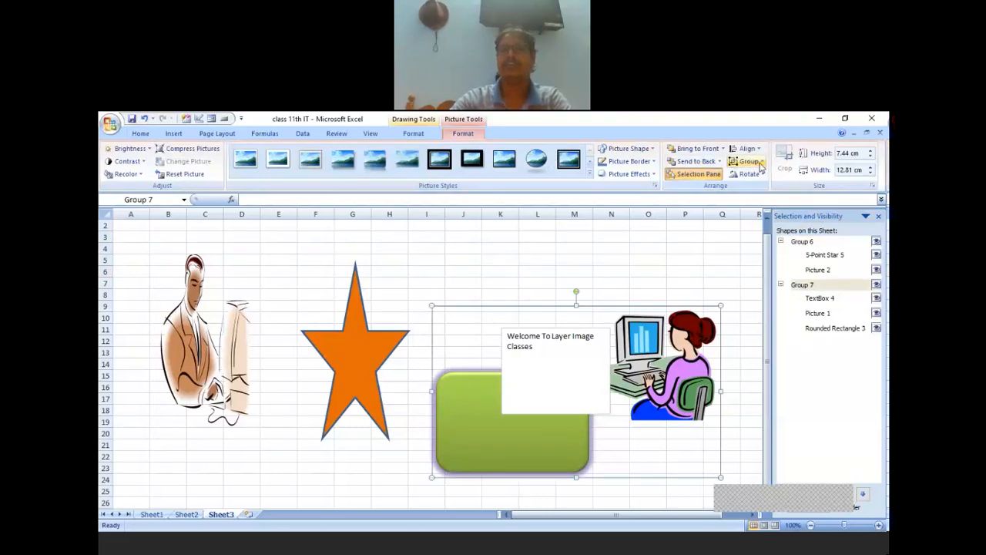
left_click(752, 162)
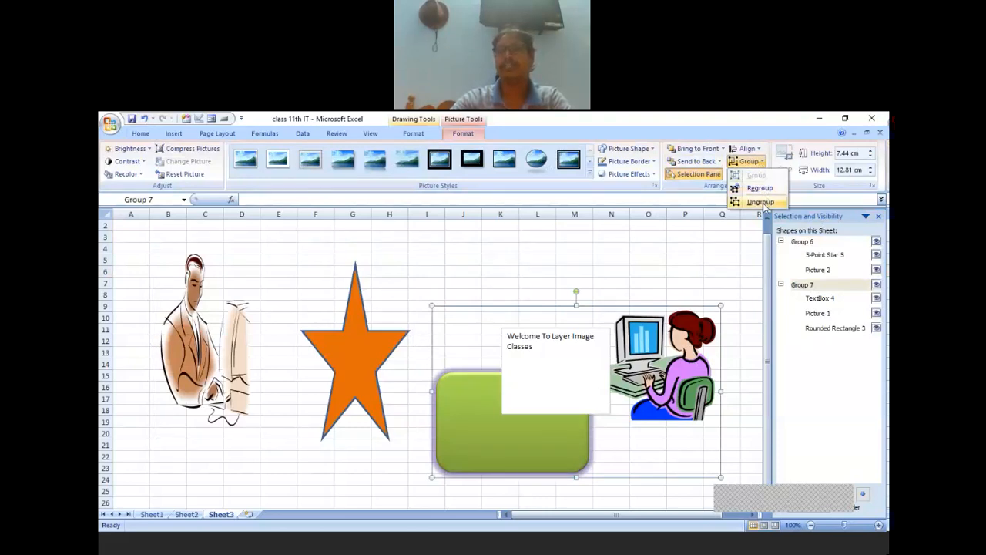
left_click(761, 202)
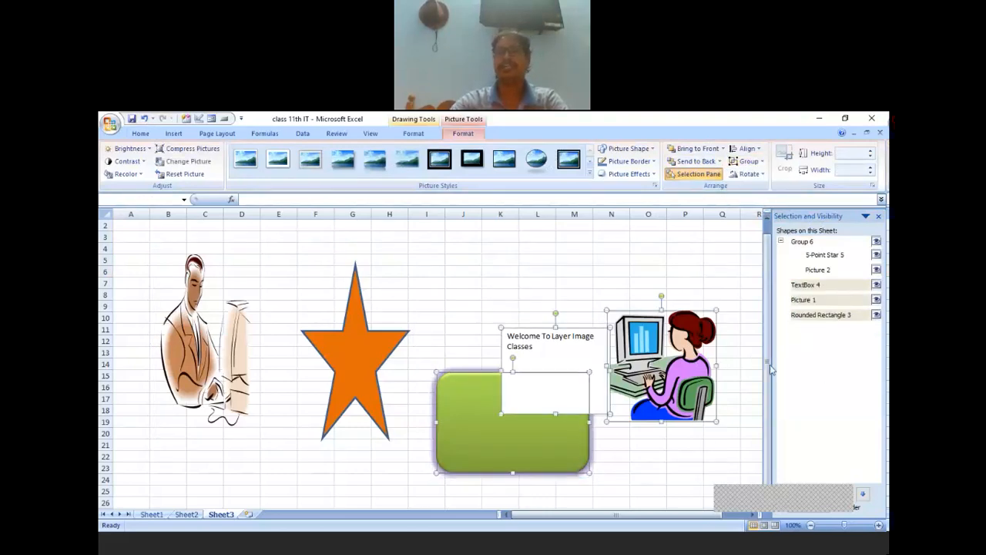
Regroup the text box with the woman clip art and green rectangle, and collapse that group in the shape list.
left_click(667, 271)
left_click(576, 361)
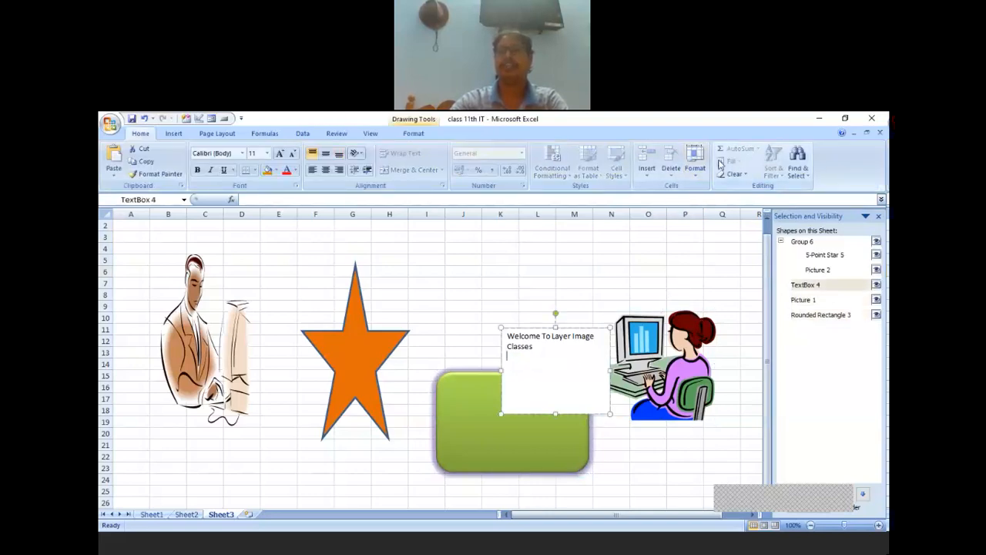
left_click(413, 134)
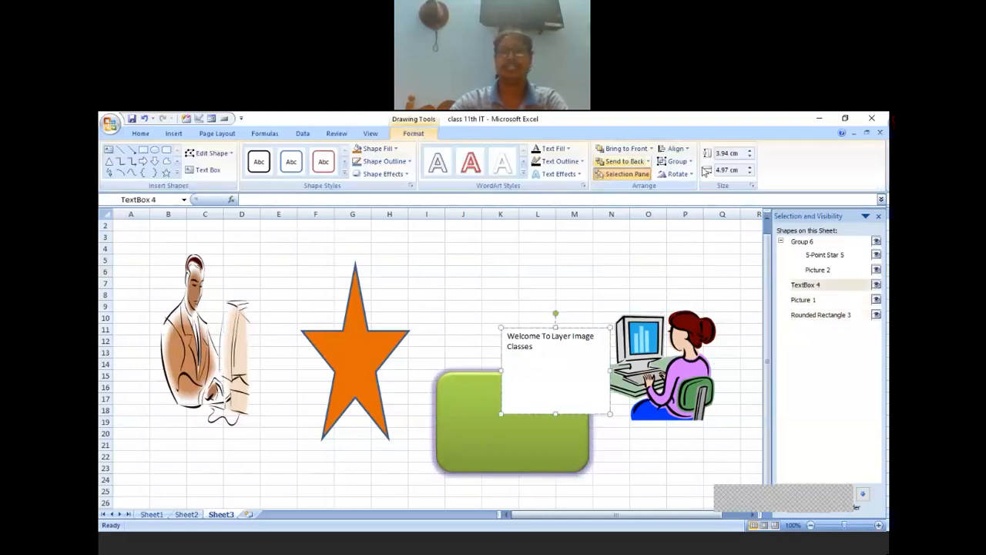
left_click(676, 161)
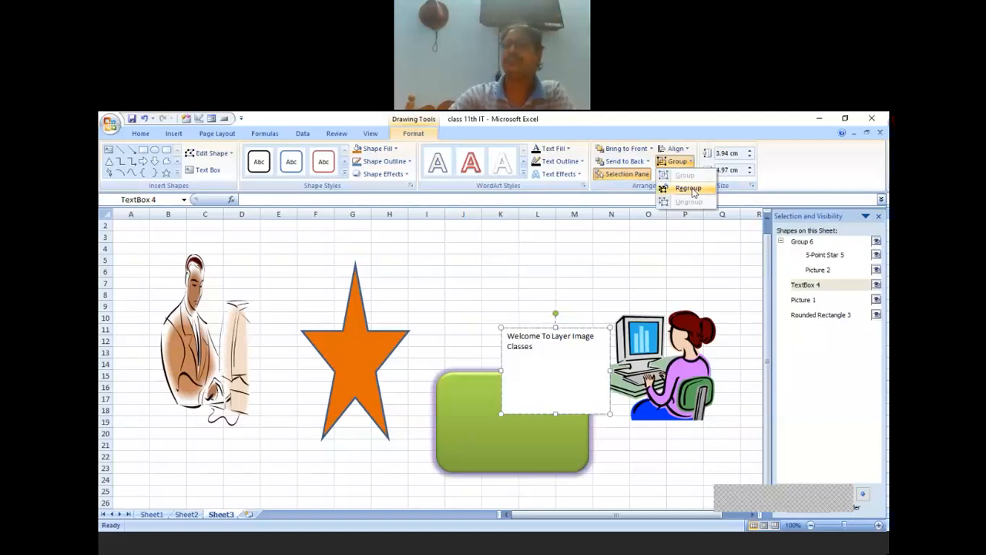
left_click(689, 189)
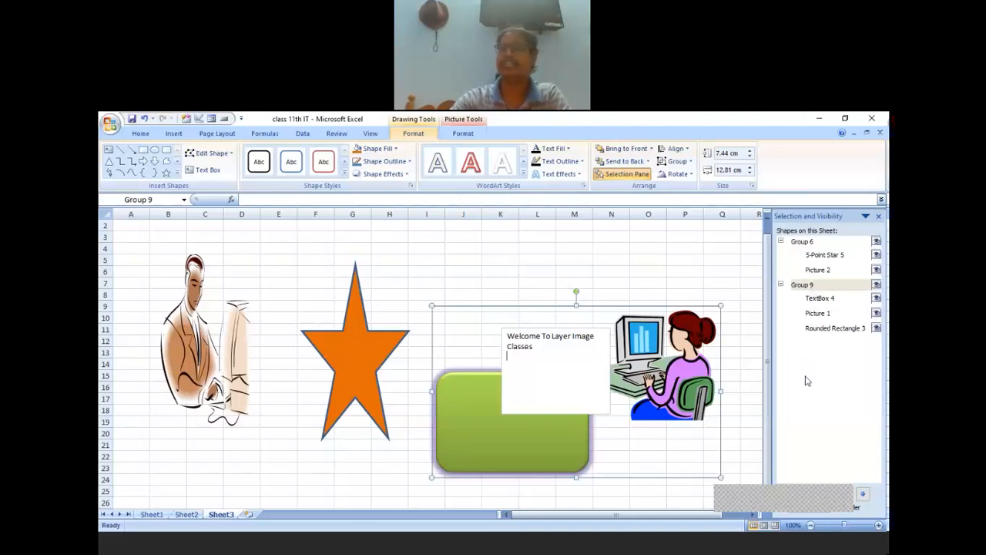
left_click(782, 285)
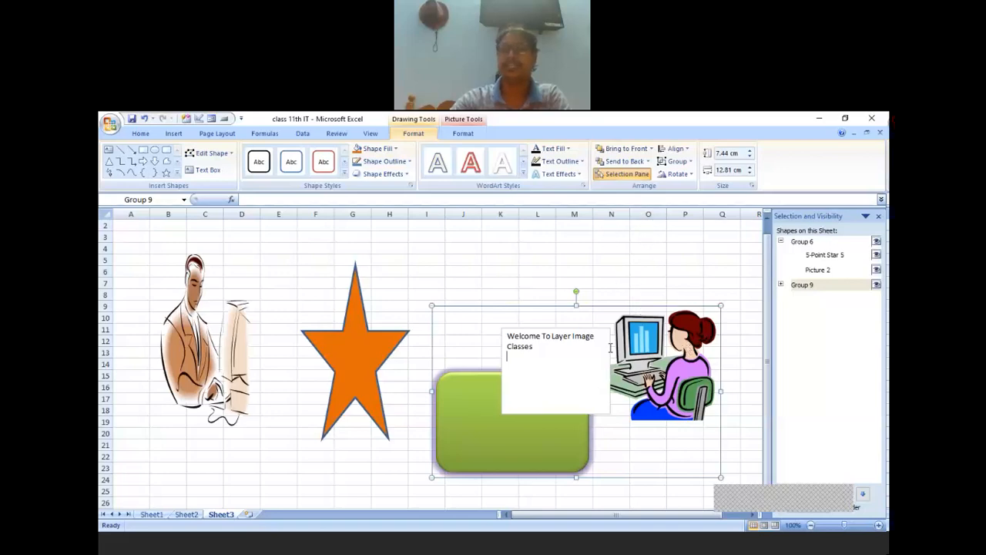
Ungroup the regrouped text box, woman clip art and green rectangle, and deselect the objects.
left_click(685, 161)
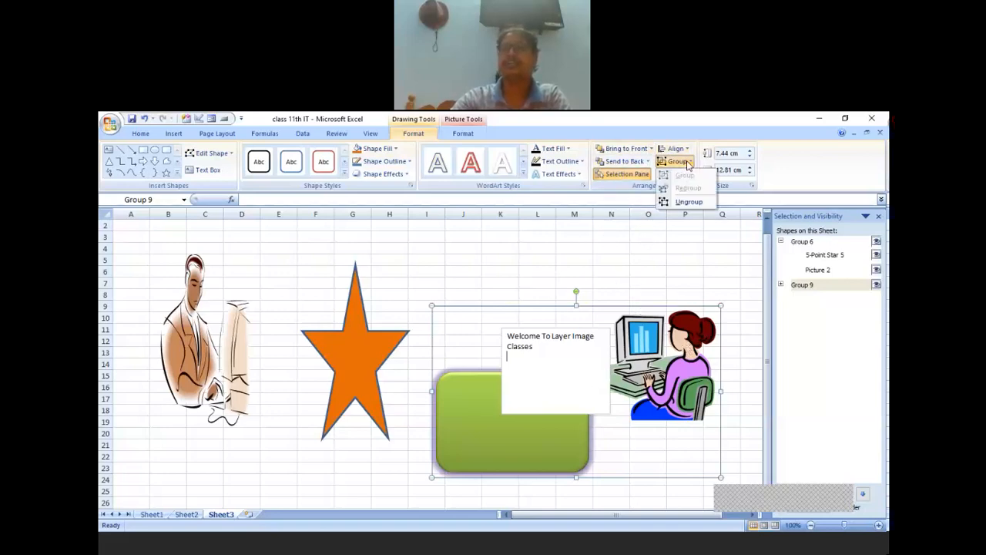
left_click(689, 202)
left_click(584, 252)
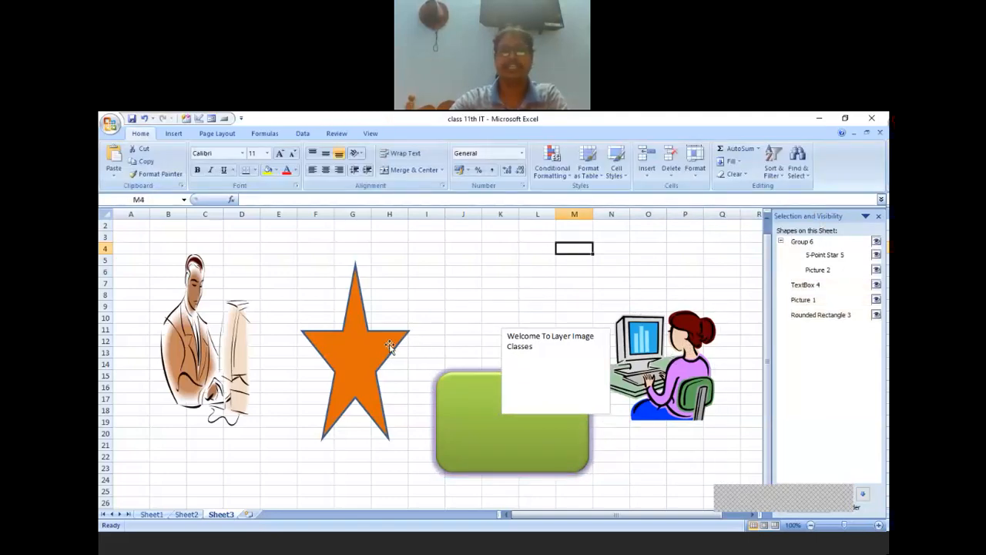
Select the man and star group and ungroup it into separate objects.
left_click(304, 337)
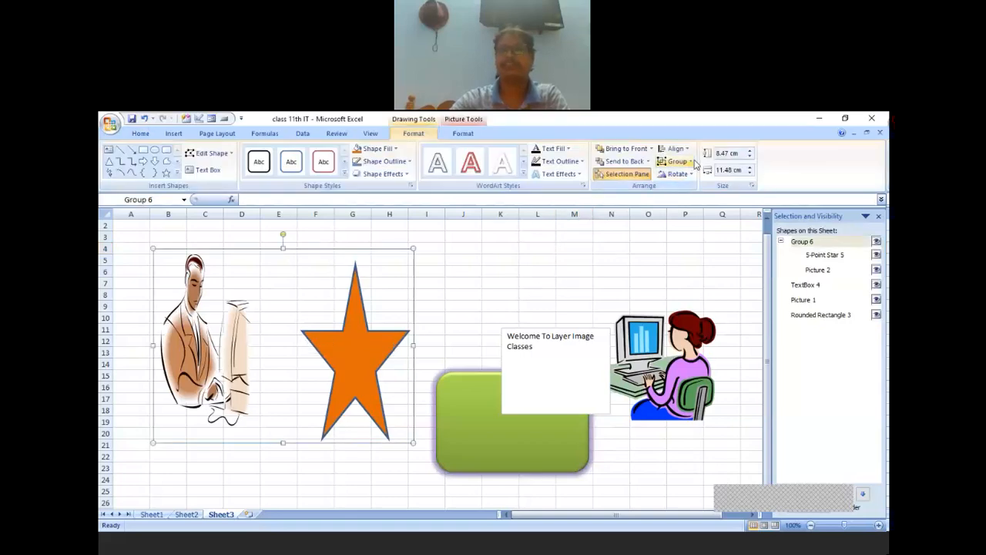
left_click(695, 163)
left_click(690, 202)
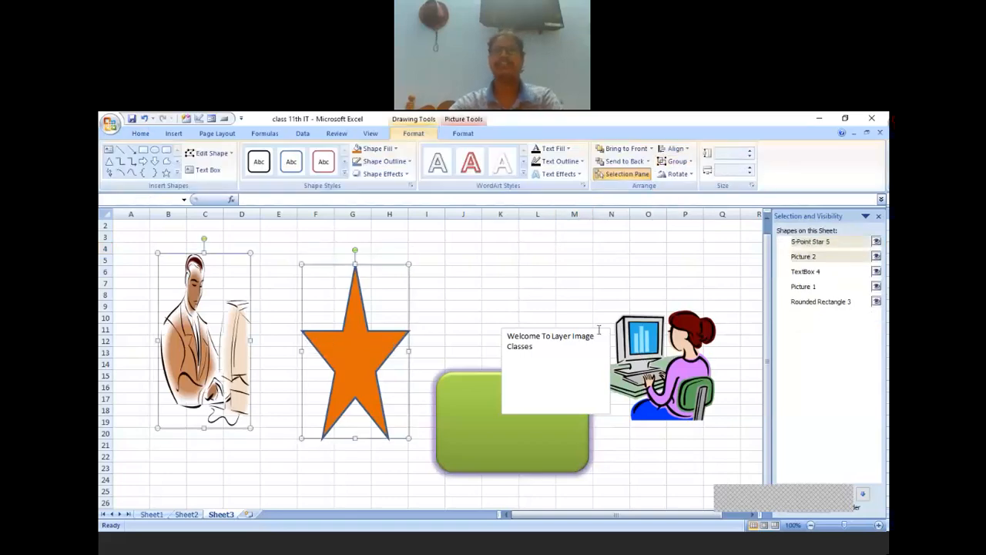
Move the text box off the green rectangle to the empty area above it, beside the star.
left_click(555, 374)
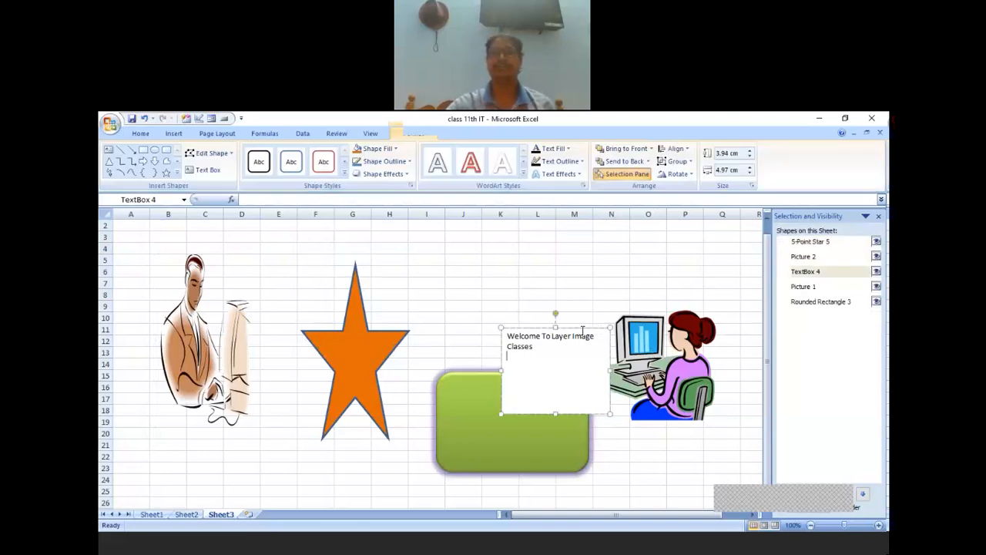
left_click_drag(583, 330, 507, 253)
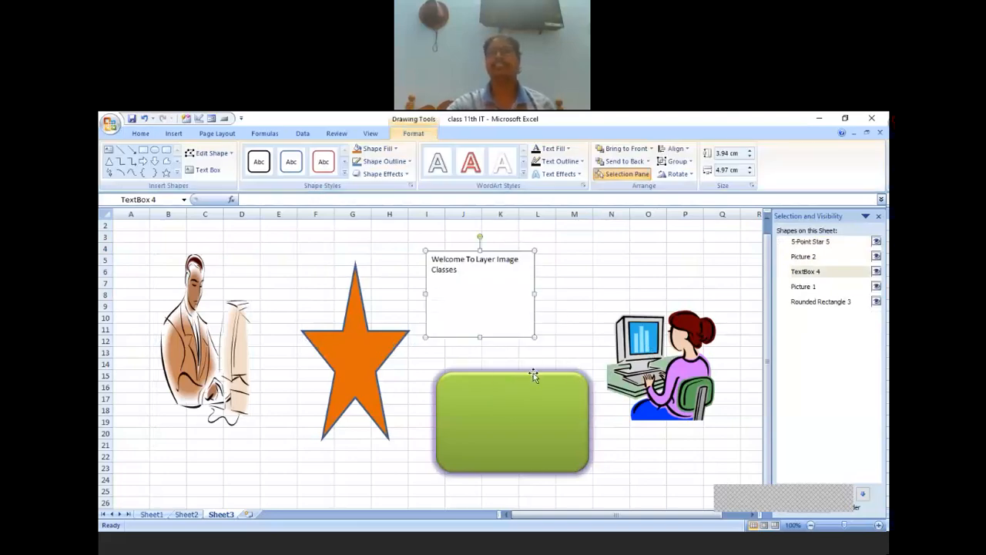